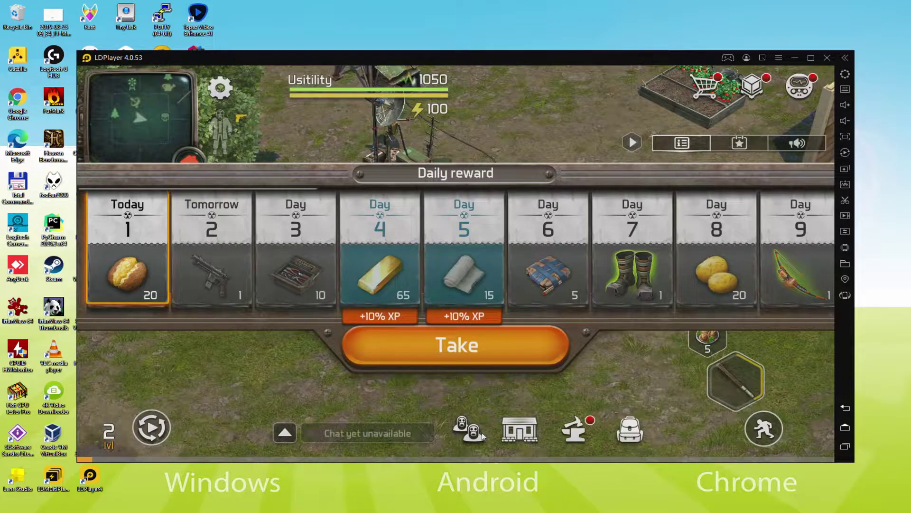
Step: Take the Day 1 daily reward and collect the items in the Gift from C.A.E.S.A.R
left_click(476, 346)
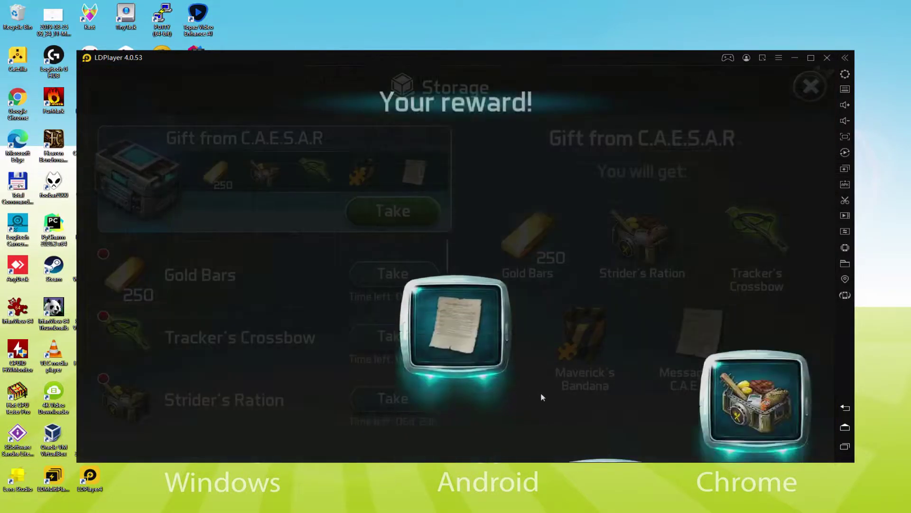
left_click(469, 344)
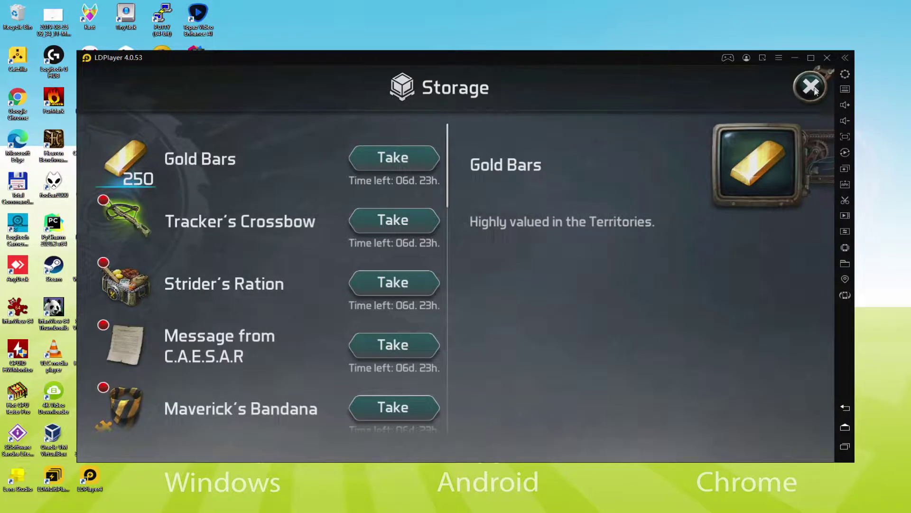
Step: Move the Gold Bars, Tracker's Crossbow, Message from C.A.E.S.A.R, Maverick's Bandana and further reward items from Storage into the inventory
left_click(420, 163)
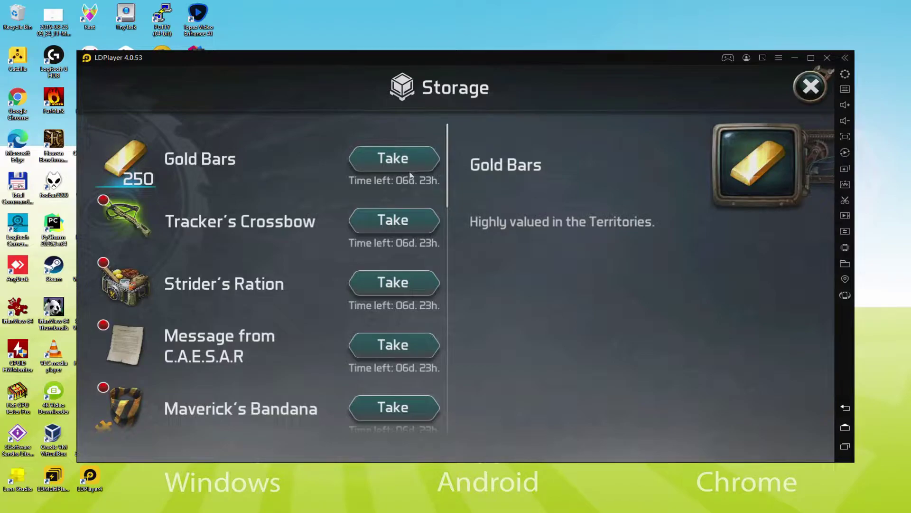
left_click(397, 227)
left_click(406, 160)
left_click(406, 160)
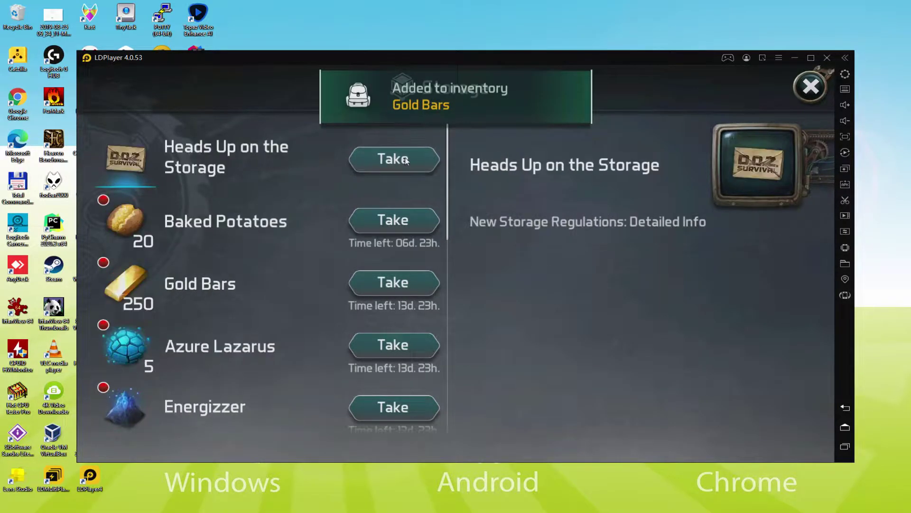
left_click(406, 160)
left_click(401, 220)
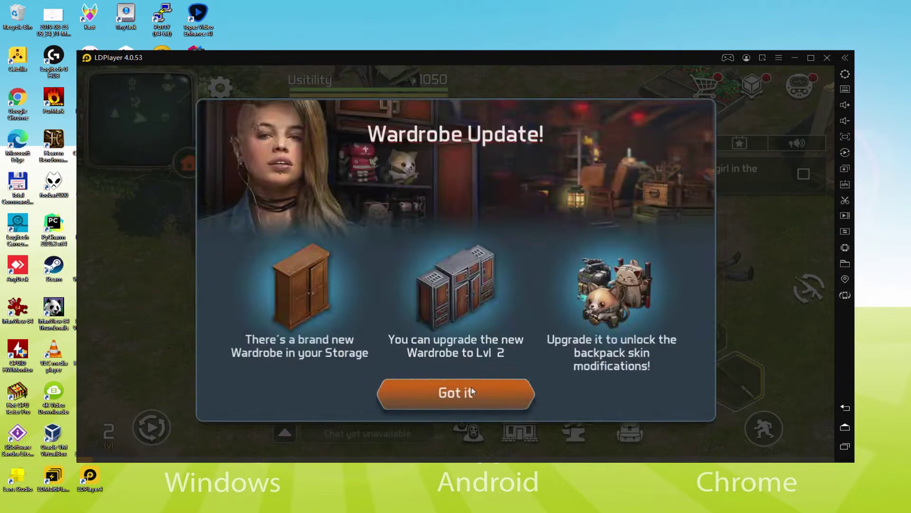
Step: Dismiss the Wardrobe Update notice and walk the character across the yard
left_click(472, 392)
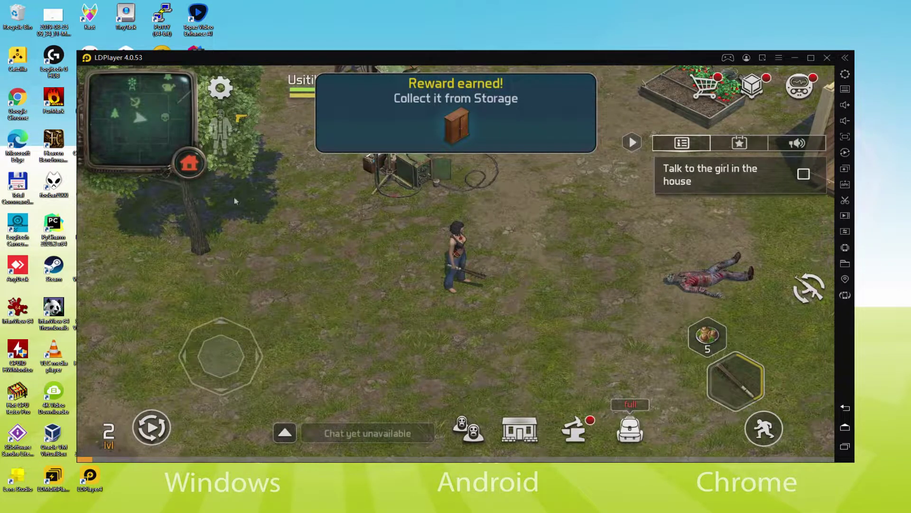
left_click_drag(250, 357, 289, 381)
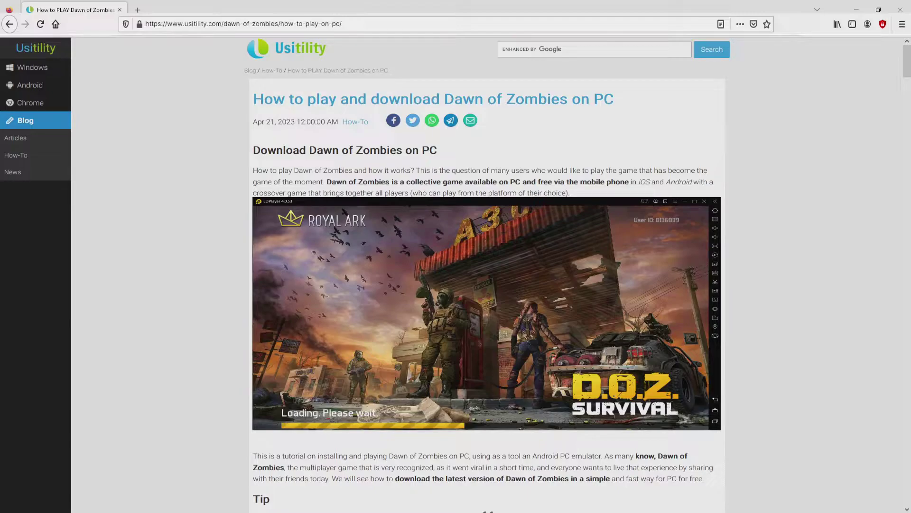
Step: Look through the article on playing Dawn of Zombies on PC and LDPlayer's download page for the game
scroll(487, 271, "down", 4)
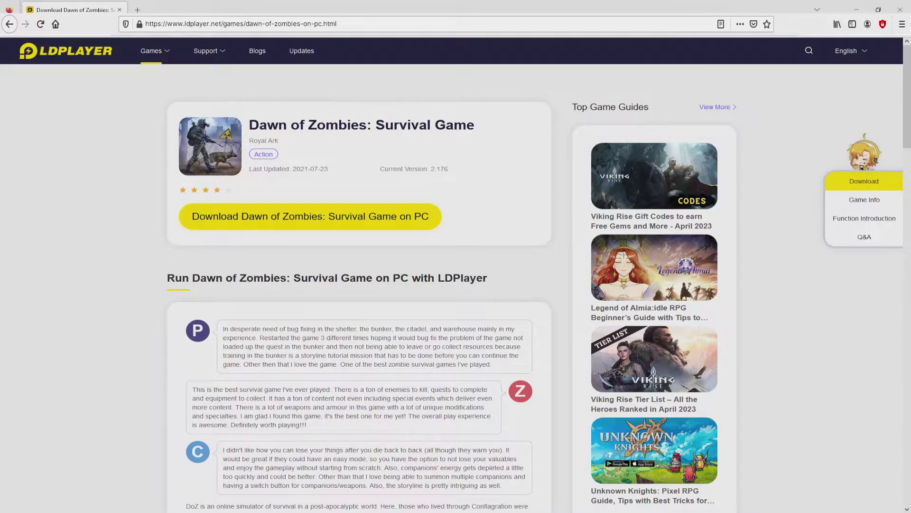
scroll(360, 285, "down", 15)
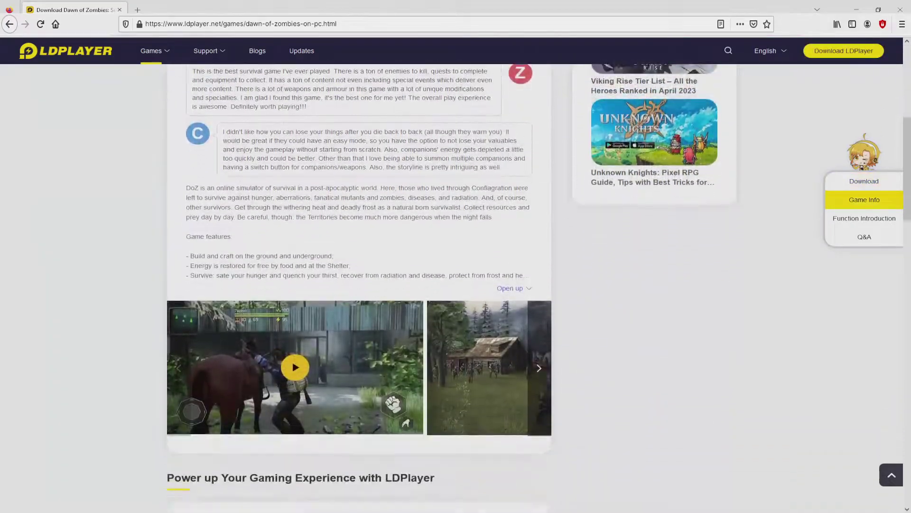
scroll(359, 285, "up", 7)
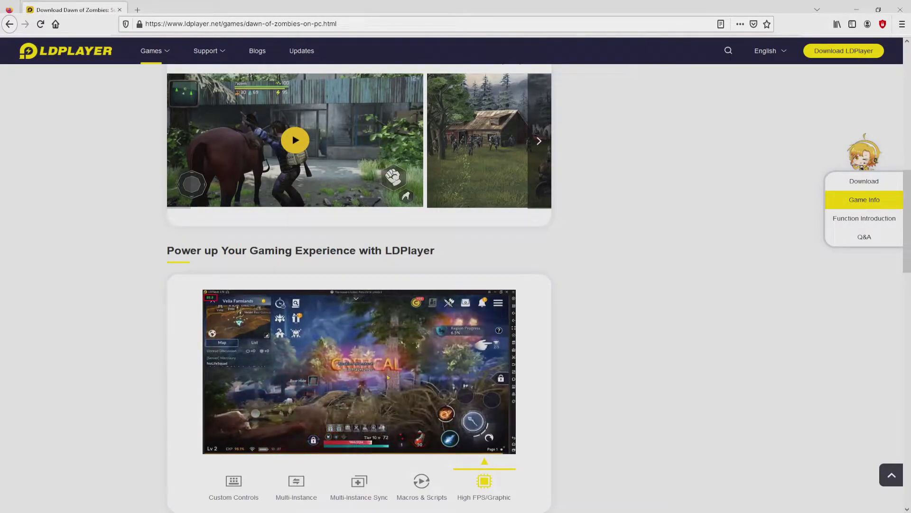
scroll(359, 285, "up", 2)
scroll(359, 285, "up", 10)
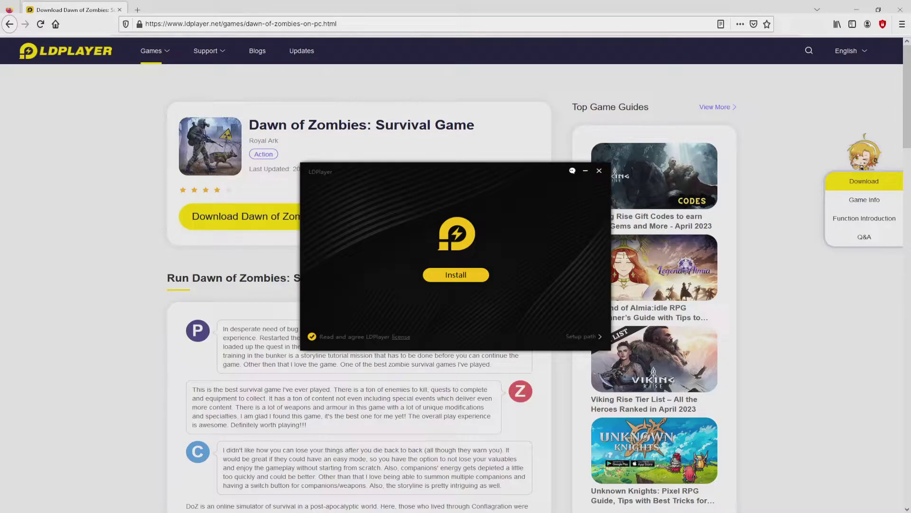
Step: Minimize the windows behind the LDPlayer installer and view its installation path setting
key("super+Home")
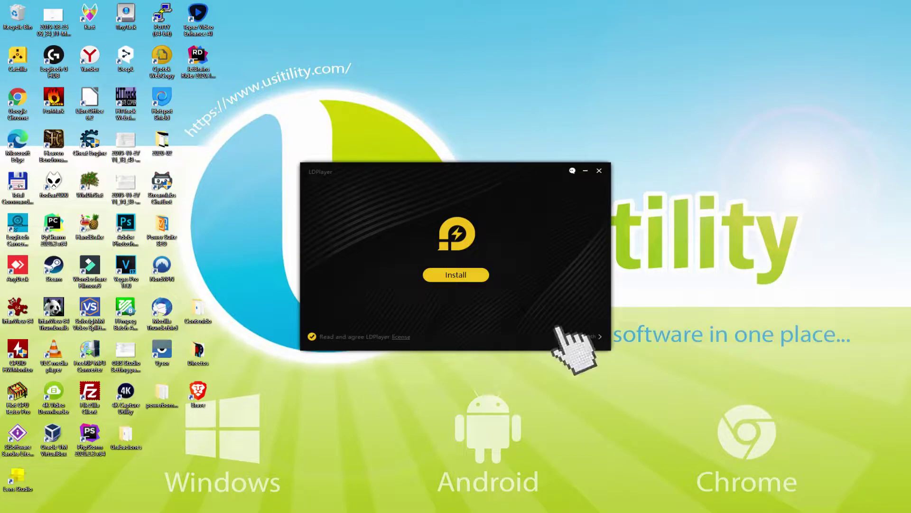
left_click(577, 336)
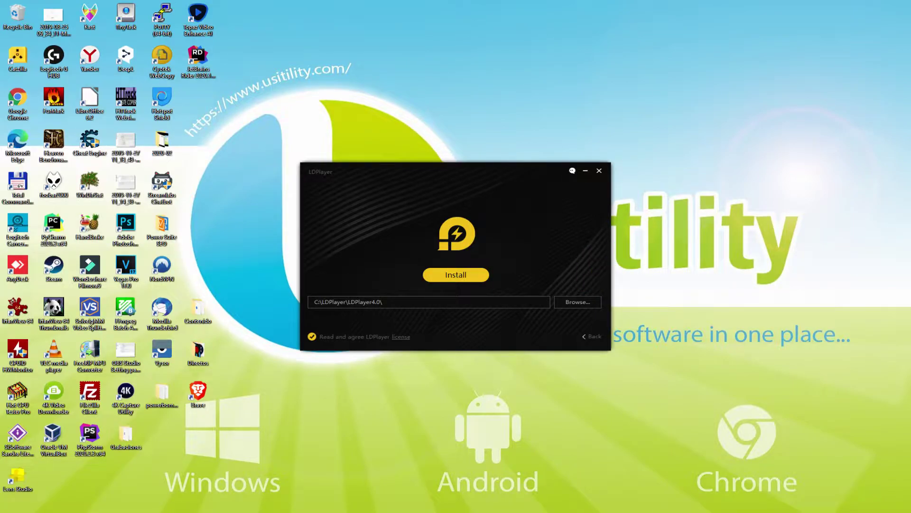
left_click(585, 335)
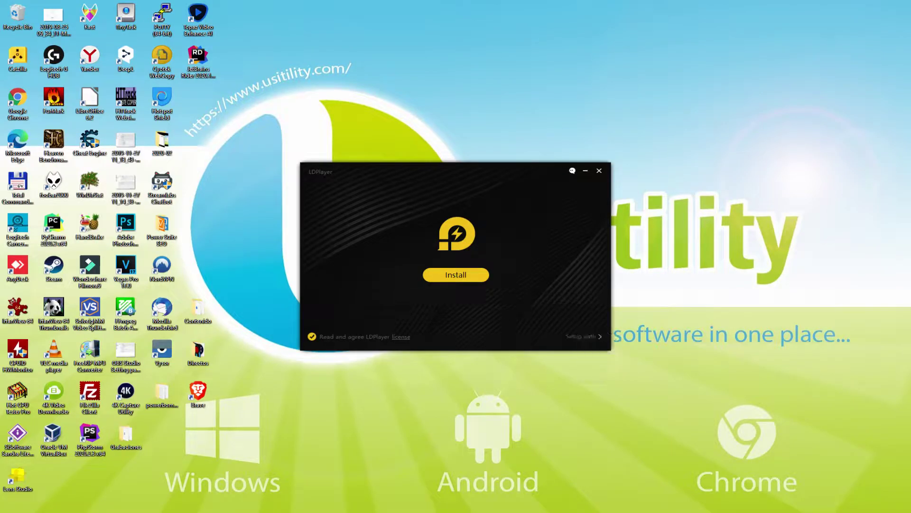
Step: Start the LDPlayer installation and reject the Avast Free Antivirus and McAfee WebAdvisor offers
left_click(454, 275)
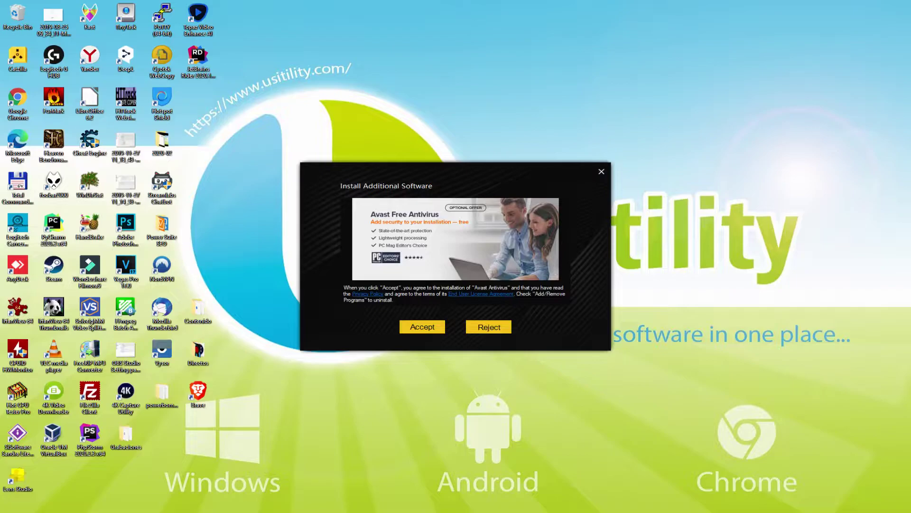
left_click(488, 327)
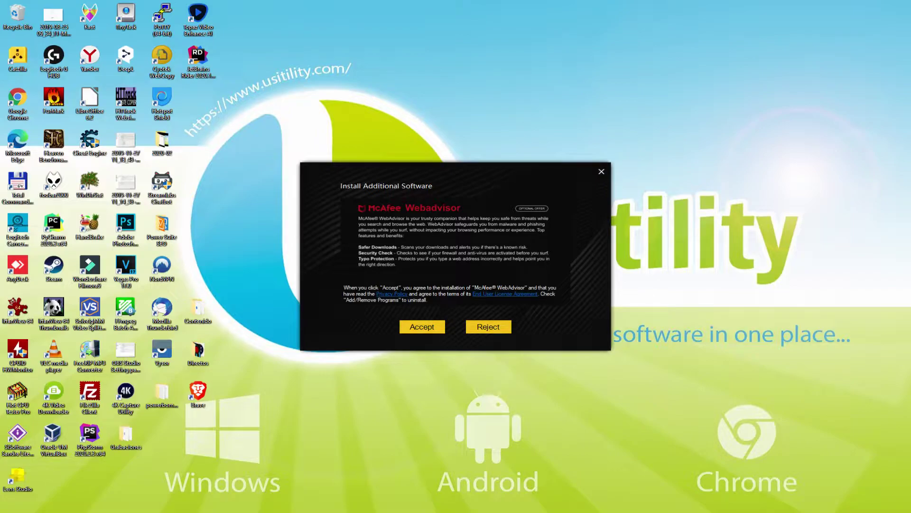
left_click(488, 327)
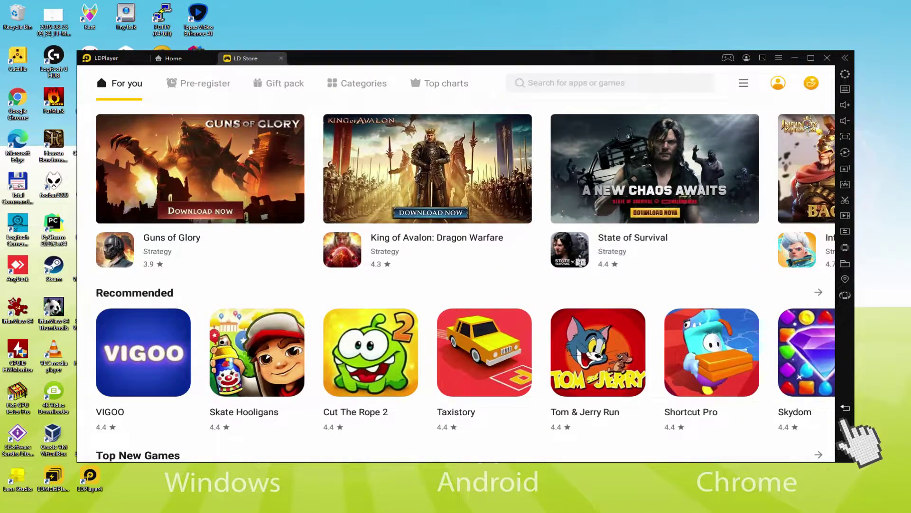
Step: Return from the game store to the emulator's home screen and open Play Store from System Apps
left_click(845, 407)
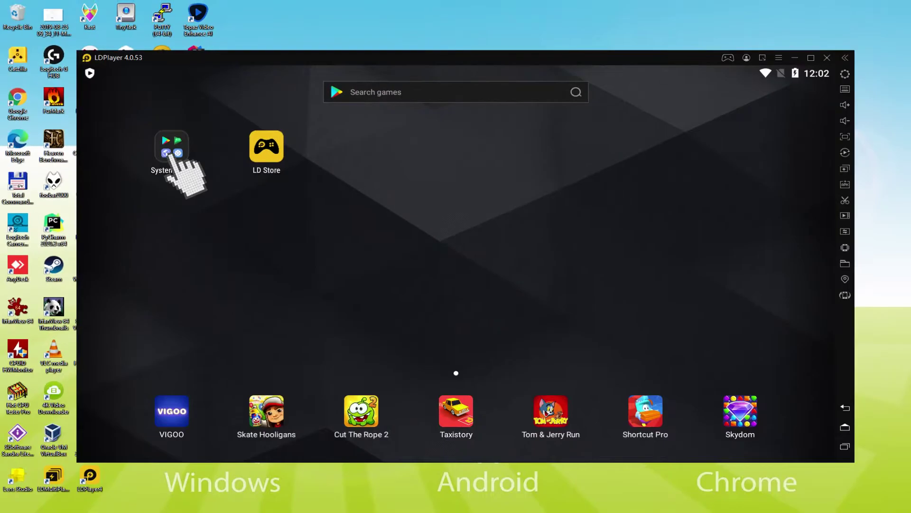
left_click(172, 155)
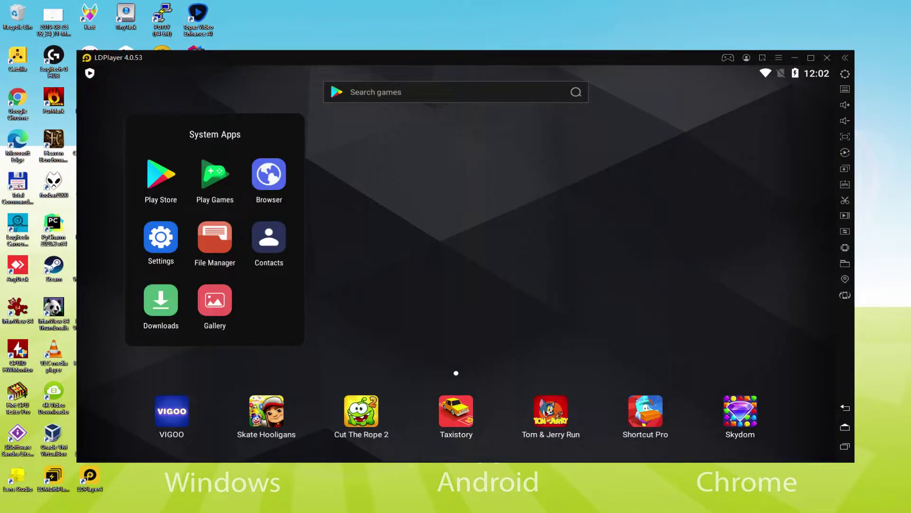
left_click(159, 172)
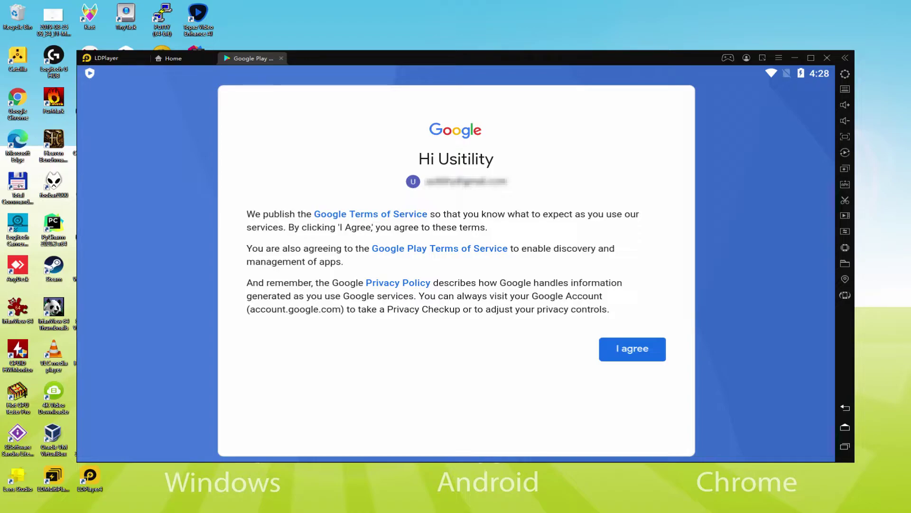
Step: Agree to the Google terms and accept the Google services settings with Back up to Google Drive turned off
left_click(634, 355)
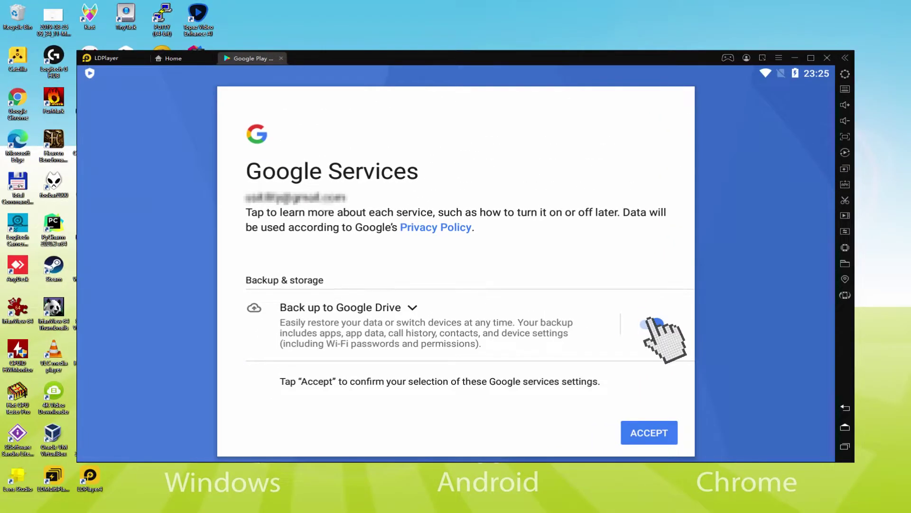
left_click(650, 324)
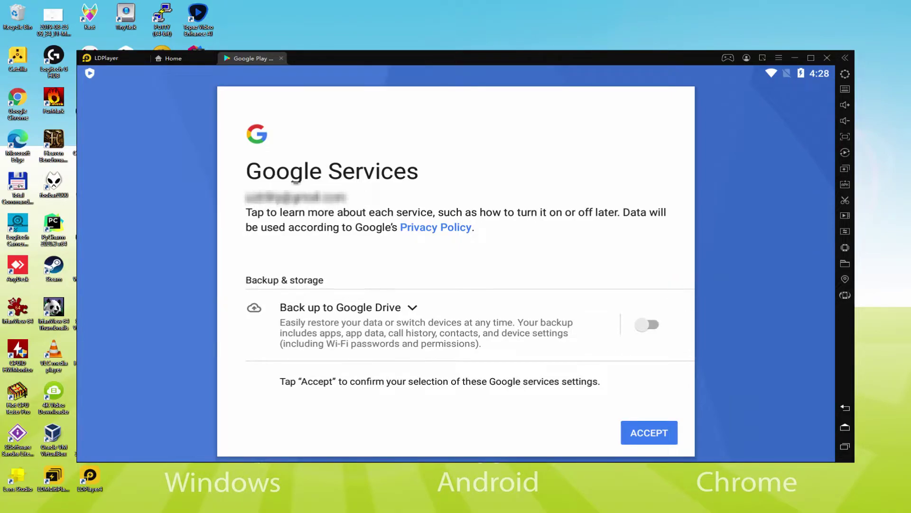
left_click(649, 432)
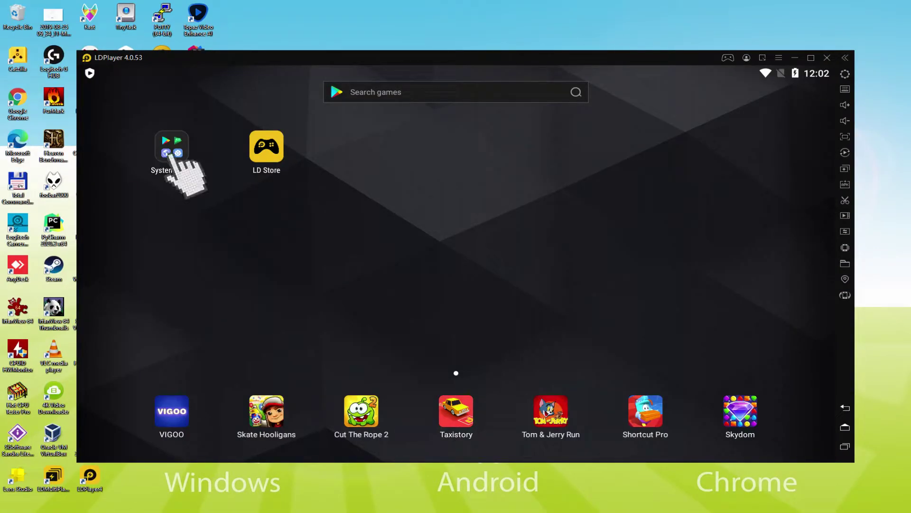
Step: Search Play Store for "dawn of zombies" and install Dawn of Zombies: Survival Game
left_click(172, 147)
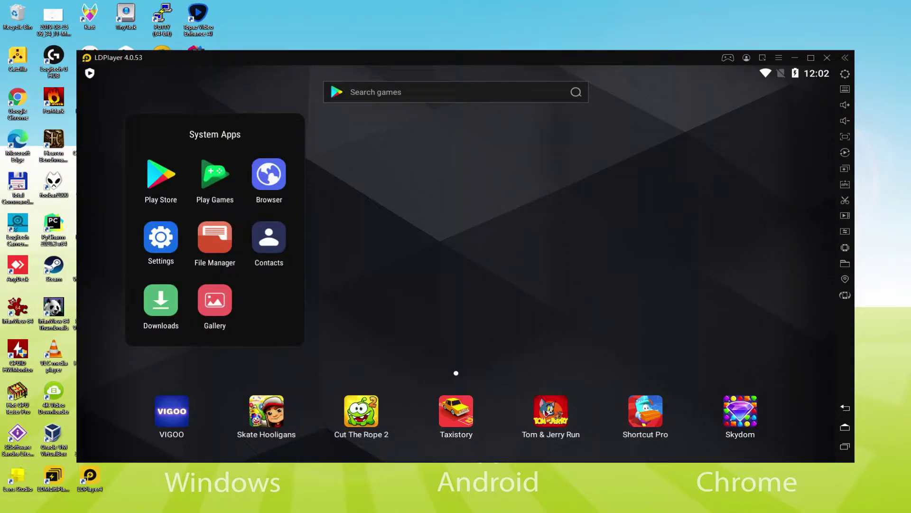
left_click(162, 178)
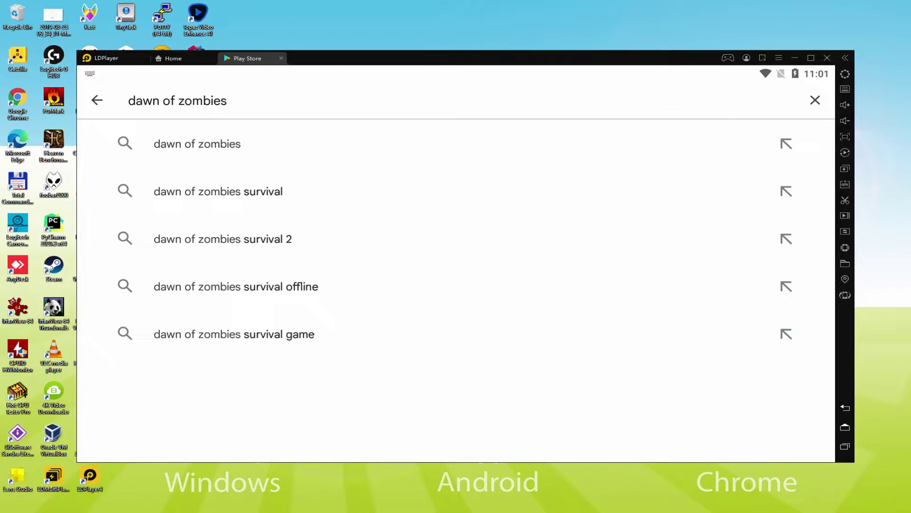
left_click(197, 144)
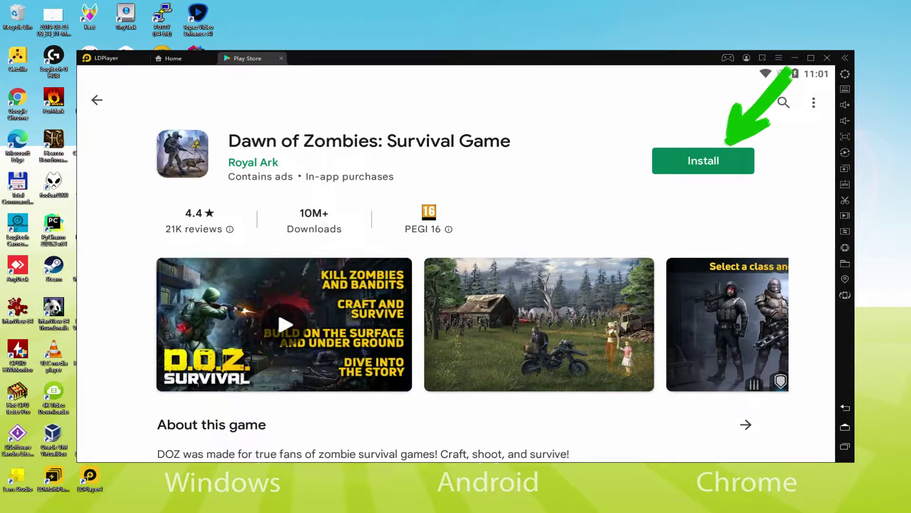
left_click(703, 160)
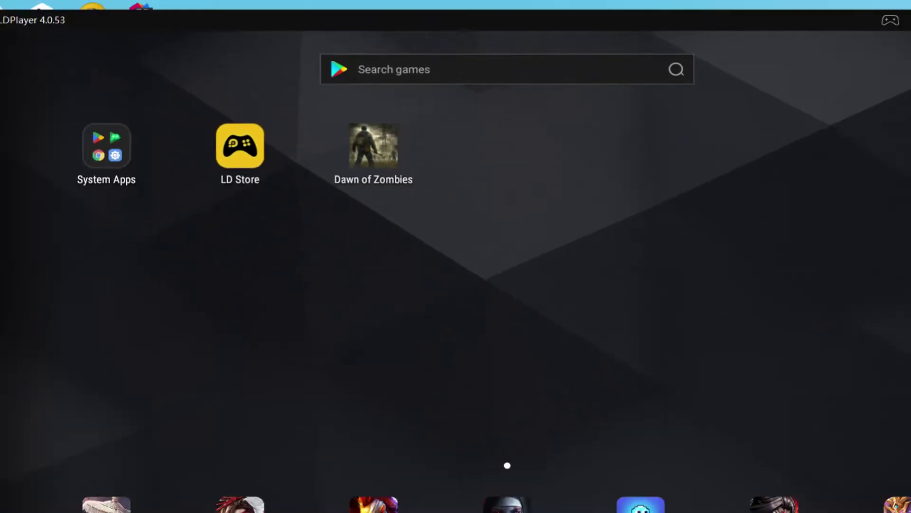
Step: Launch Dawn of Zombies from the emulator's home screen and claim the second anniversary update reward
left_click(364, 145)
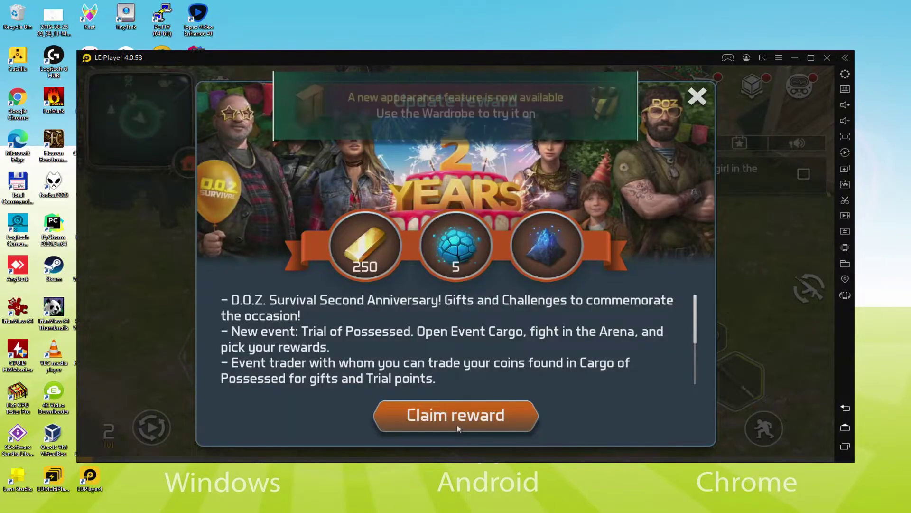
left_click(489, 413)
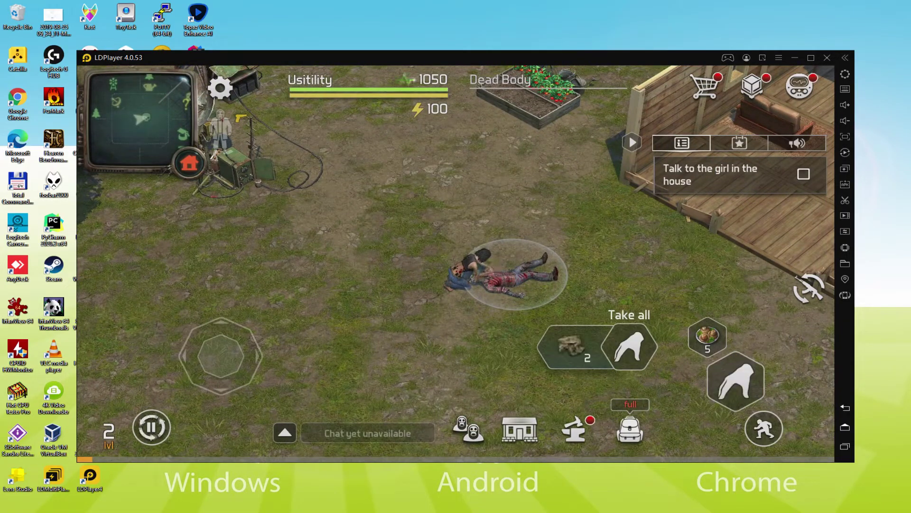
Step: Walk the character from the yard to the barrels, search the dead body there and gather the nearby scrap
key("w")
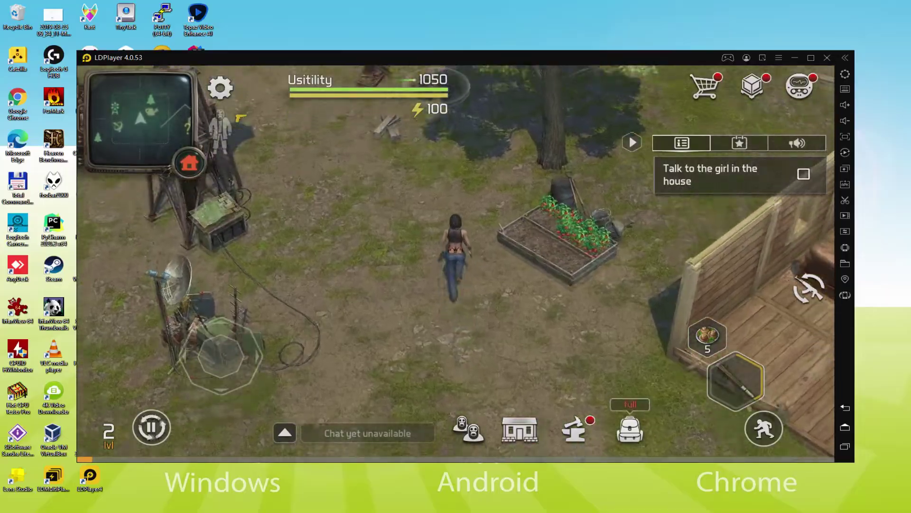
key("w")
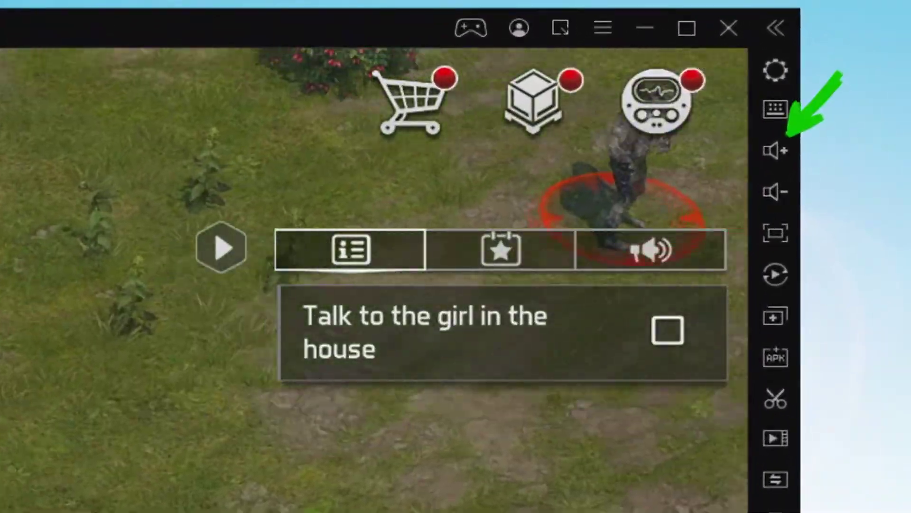
key("d")
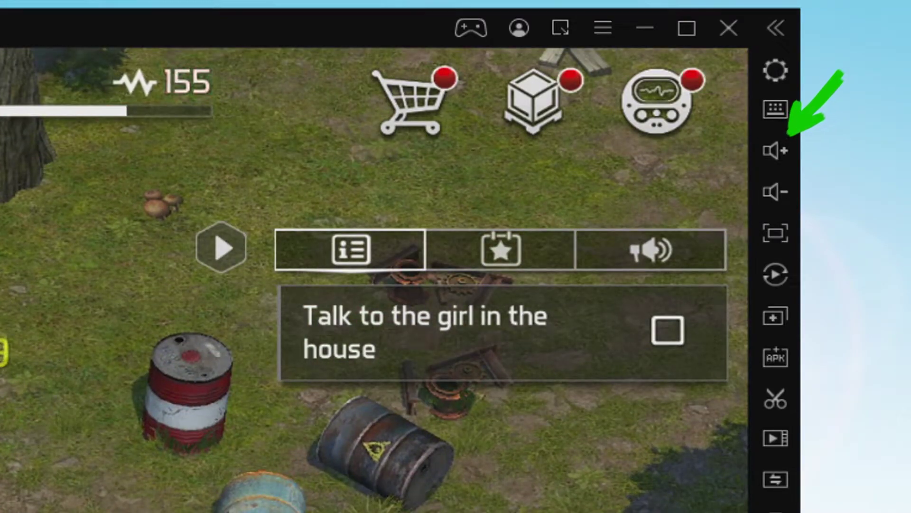
key("d")
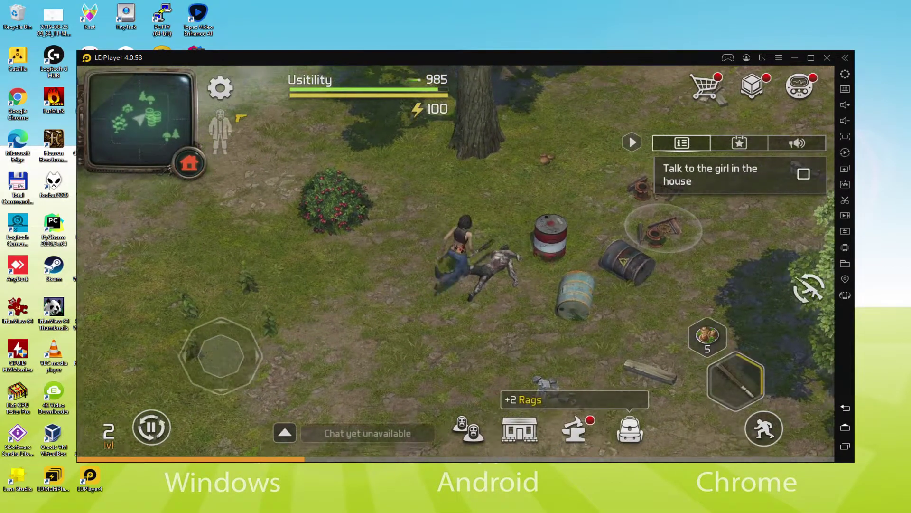
key("w")
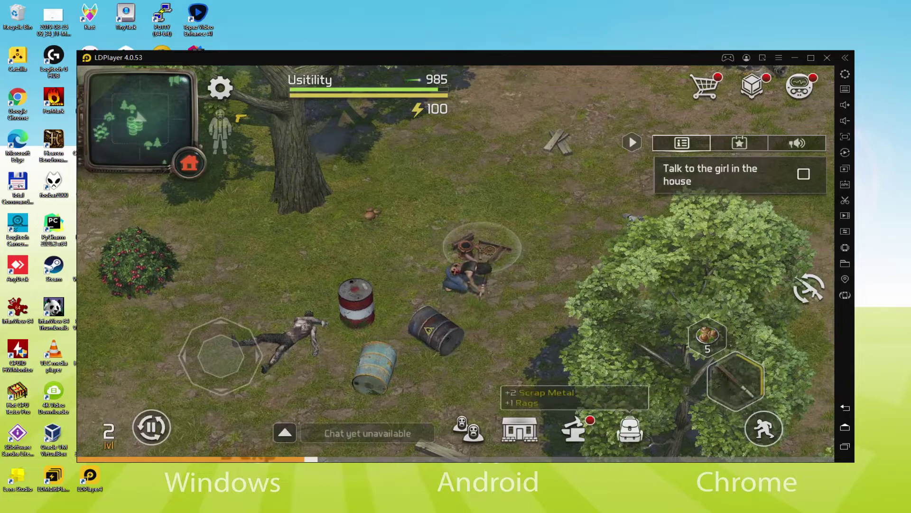
key("w")
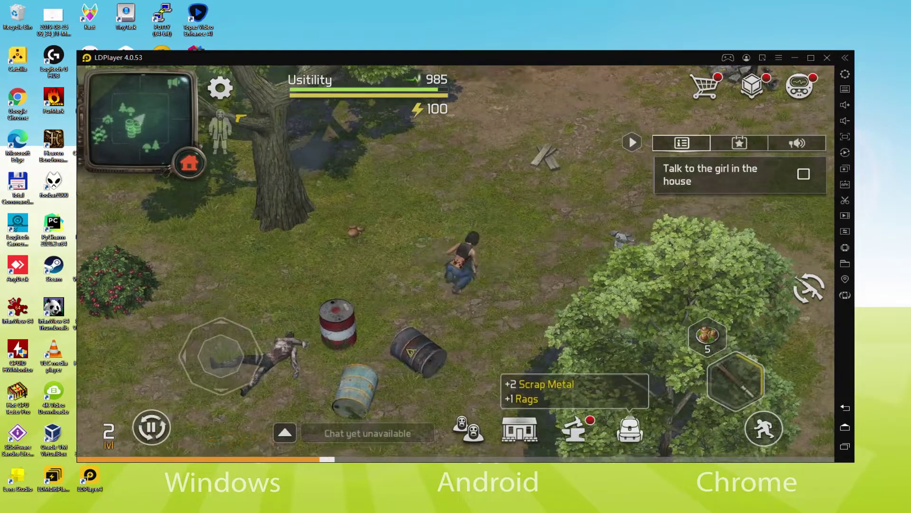
Step: Walk the character from the barrels back to the house and through its door into the adjoining blue-walled workshop
key("s")
key("a")
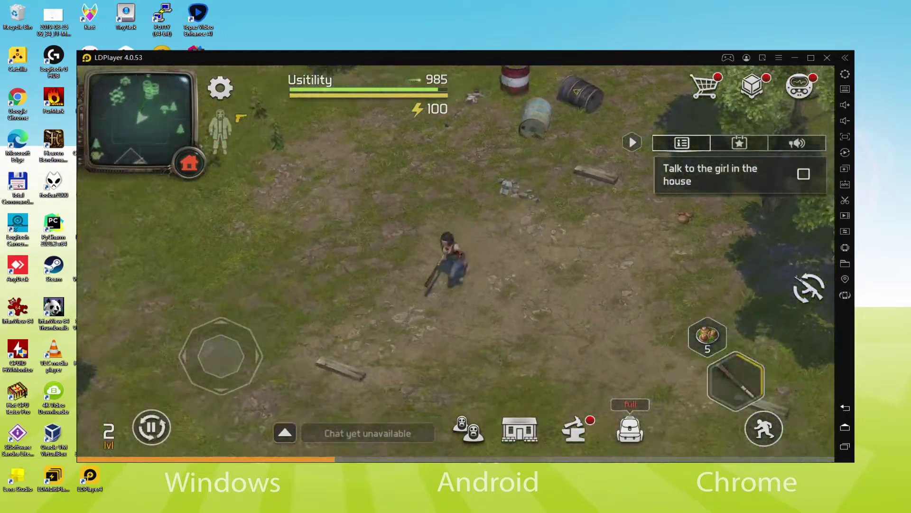
key("s")
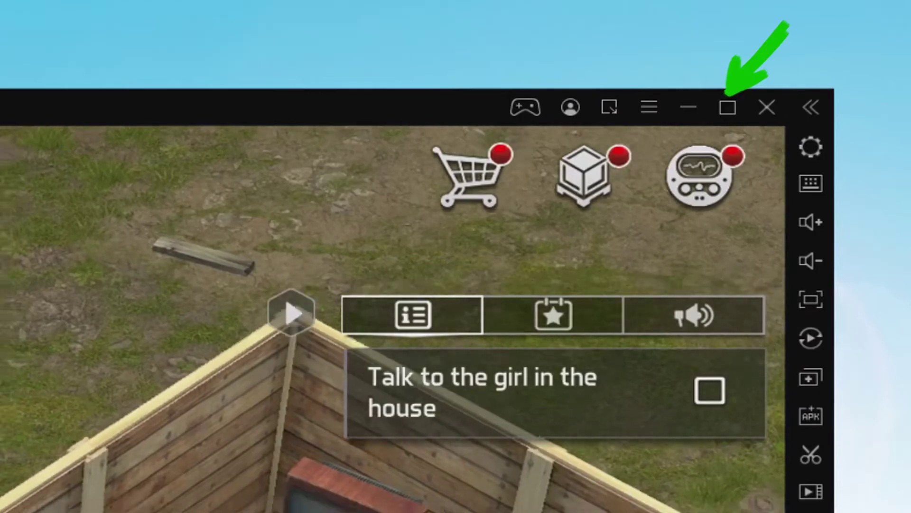
key("s")
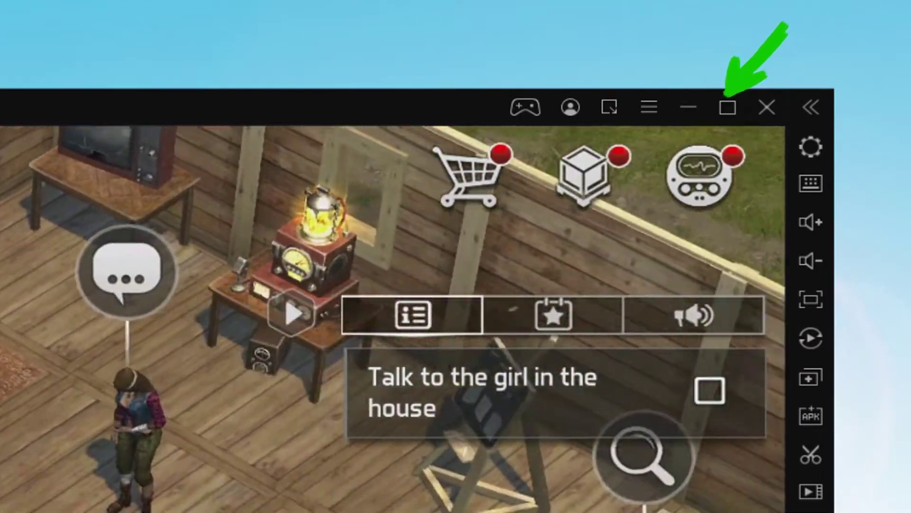
key("d")
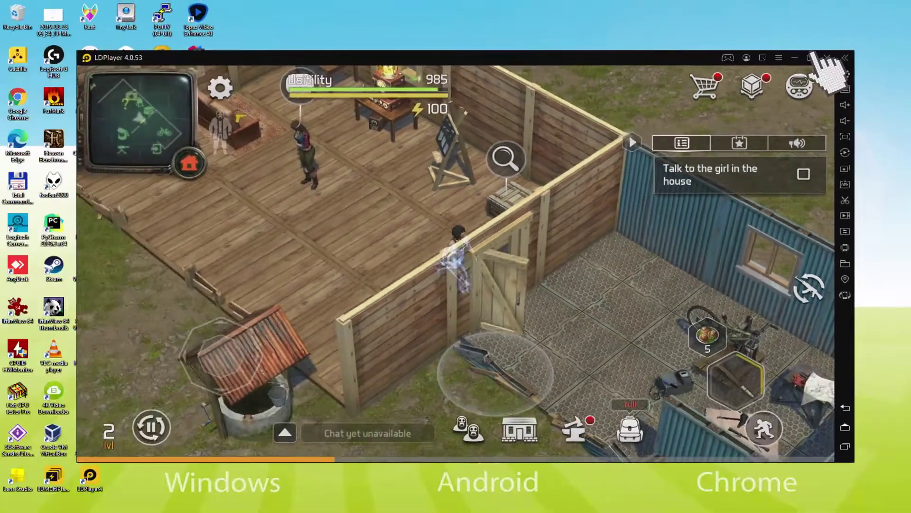
key("s")
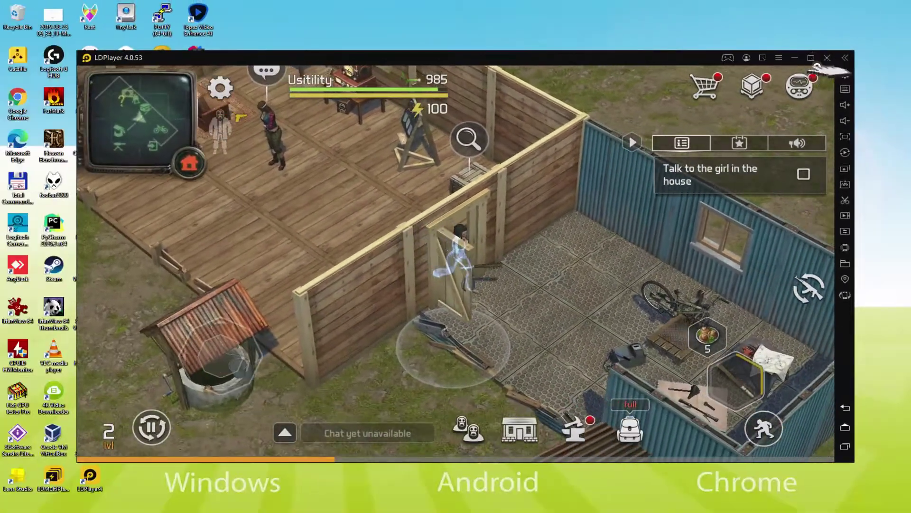
Step: Maximize the emulator window and run the character past the shed toward the zombie, gathering scrap metal on the way
left_click(811, 58)
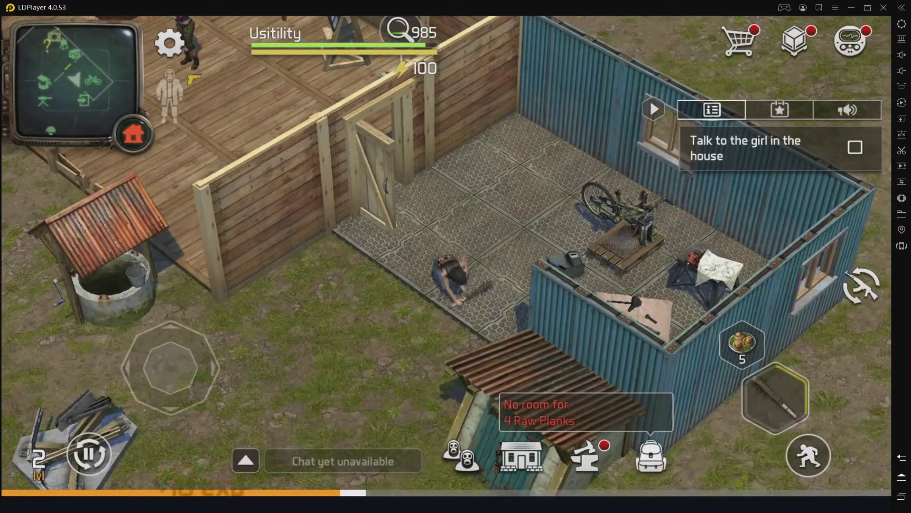
key("s")
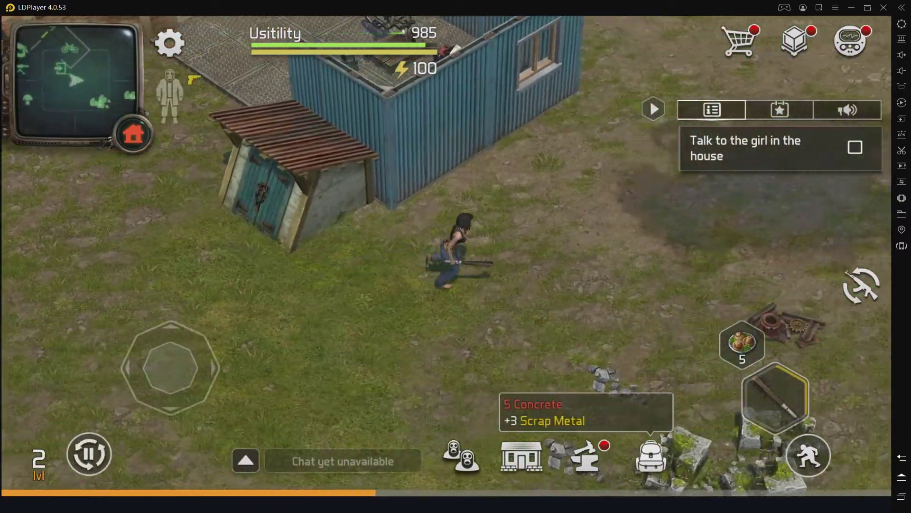
key("d")
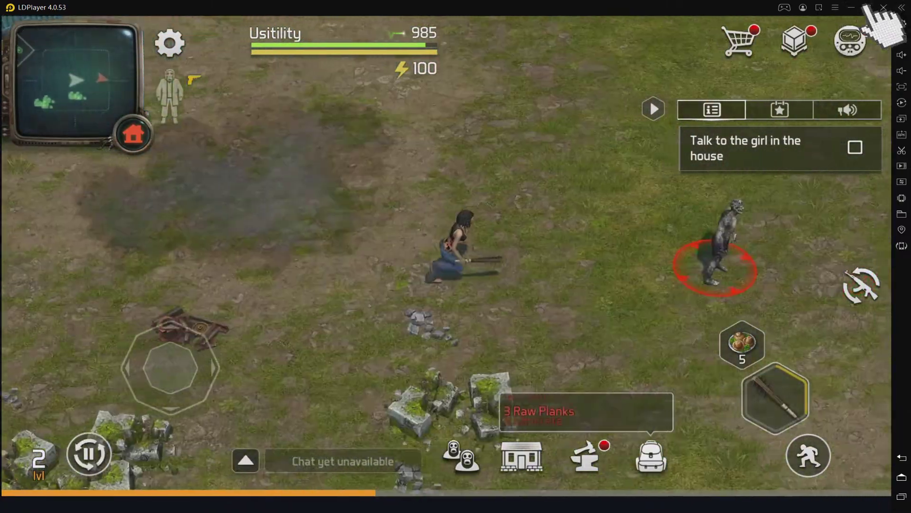
Step: Restore the emulator window to its normal size and switch the emulator to full-screen mode
left_click(867, 8)
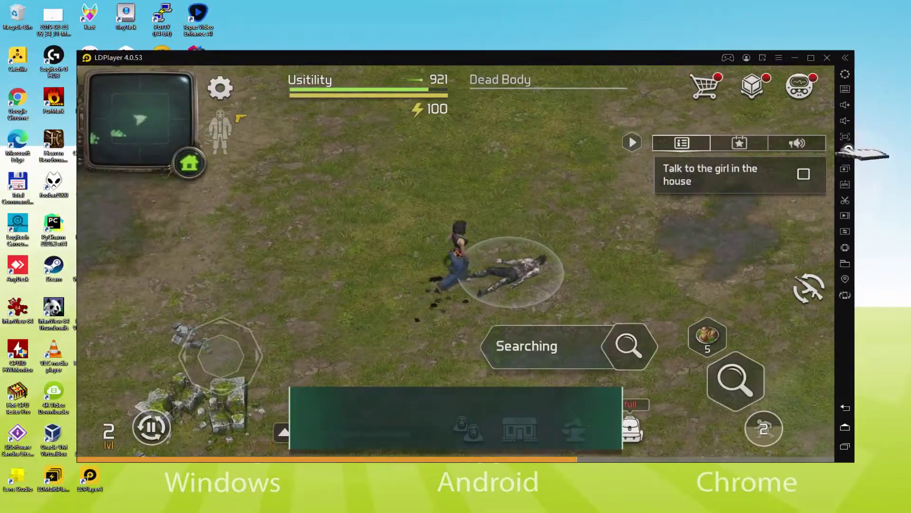
left_click(756, 79)
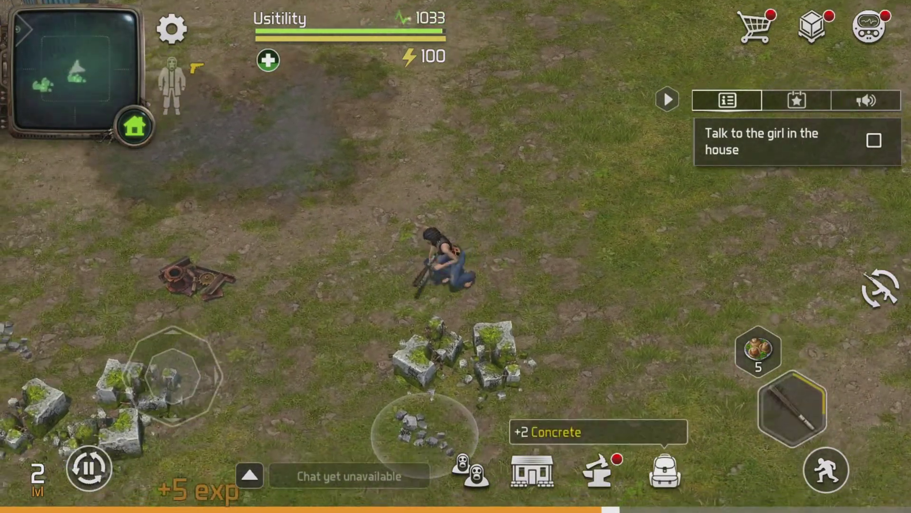
Step: Move the character around the mossy ruins near the workshop and gather concrete from the small rubble piles
key("s")
key("a")
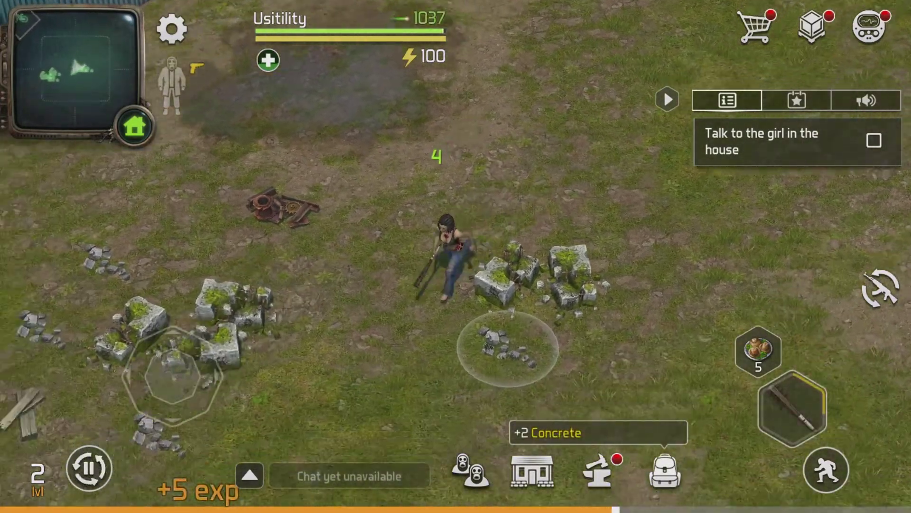
key("space")
key("a")
key("s")
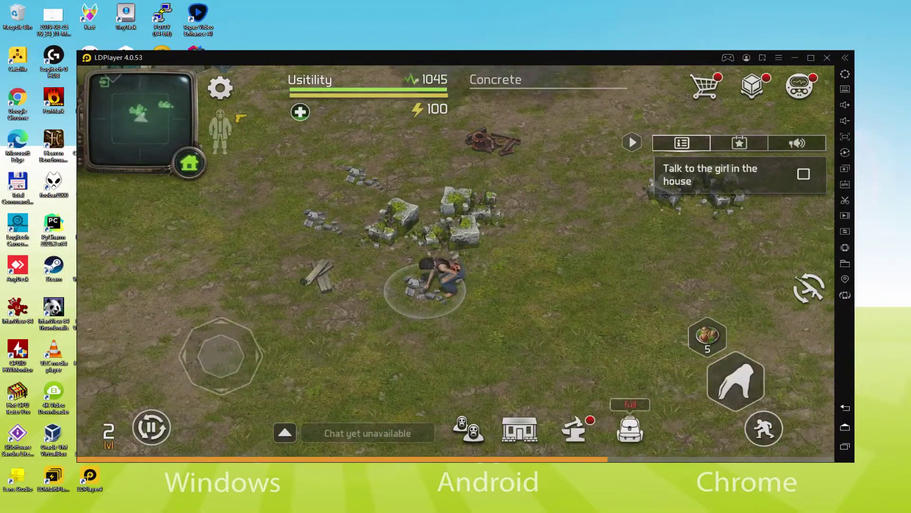
key("w")
key("a")
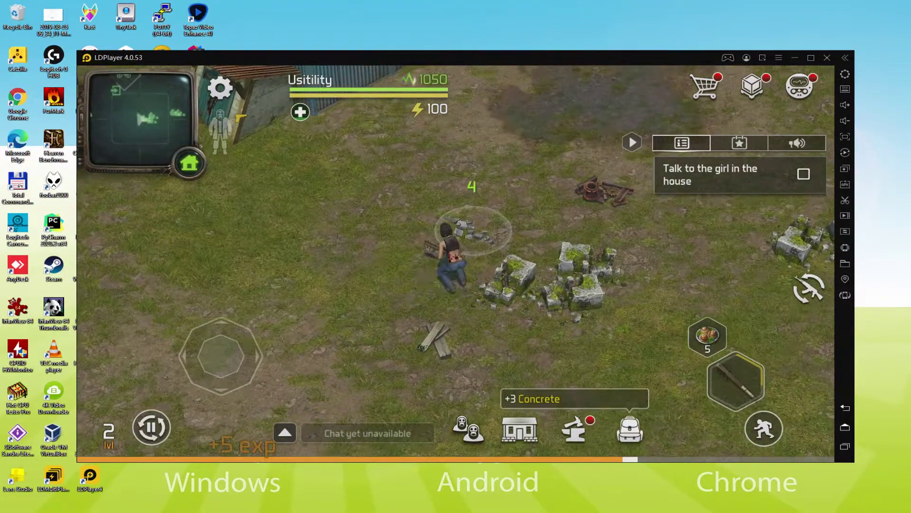
Step: Run the character from the ruins past the workshop and house to the trees beyond the barrels
key("w")
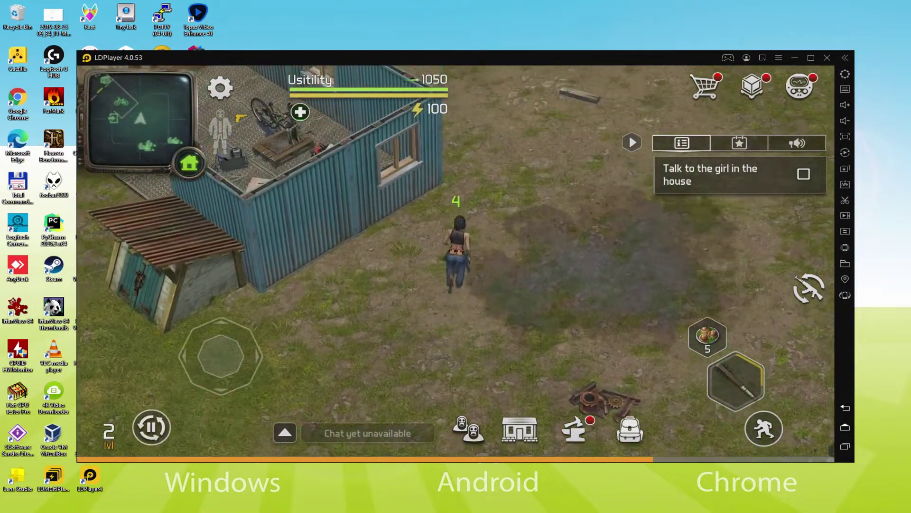
key("w")
key("a")
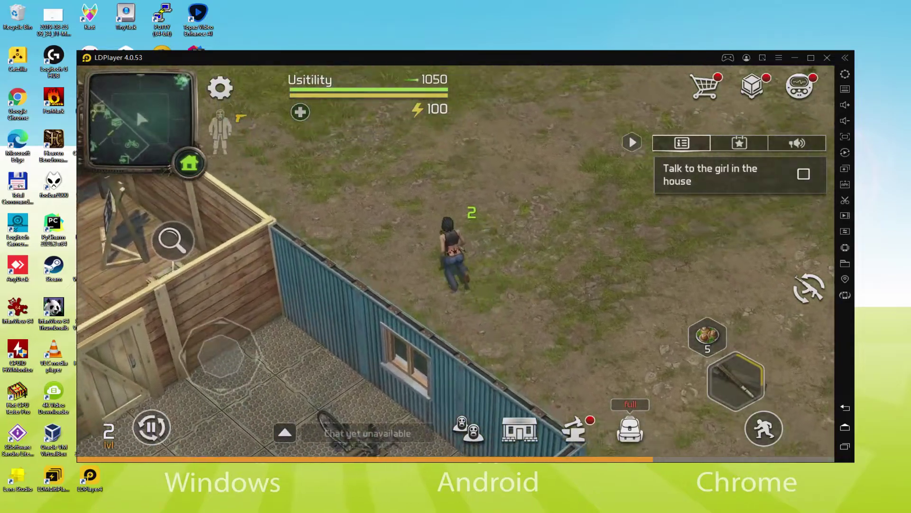
key("w")
key("d")
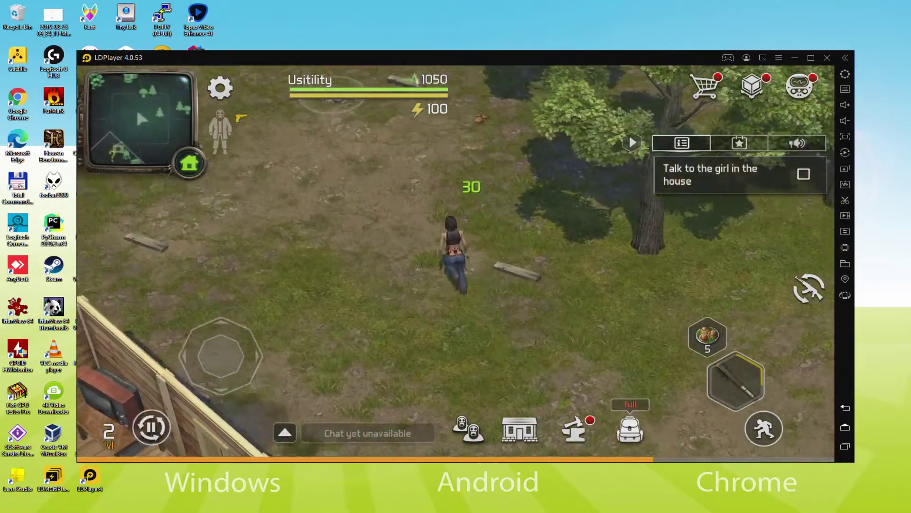
key("w")
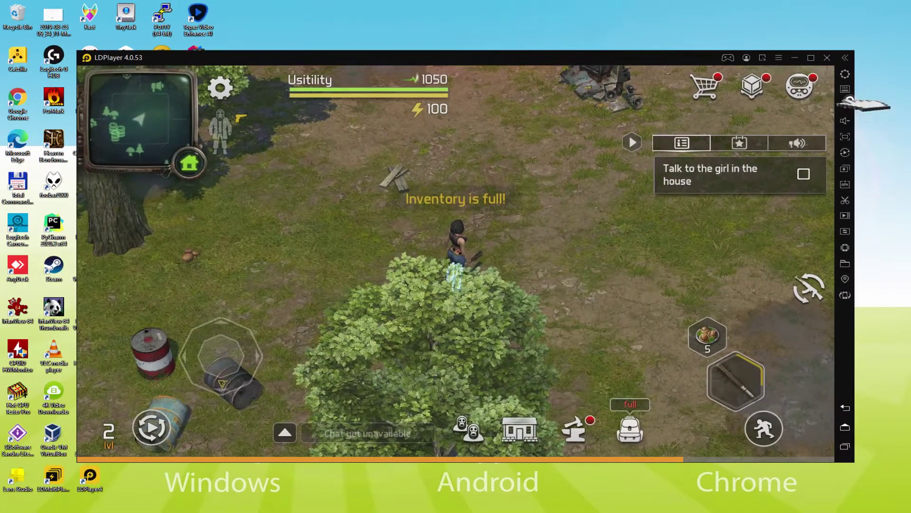
Step: View the emulator's keyboard mapping settings and exit them without changes
left_click(845, 90)
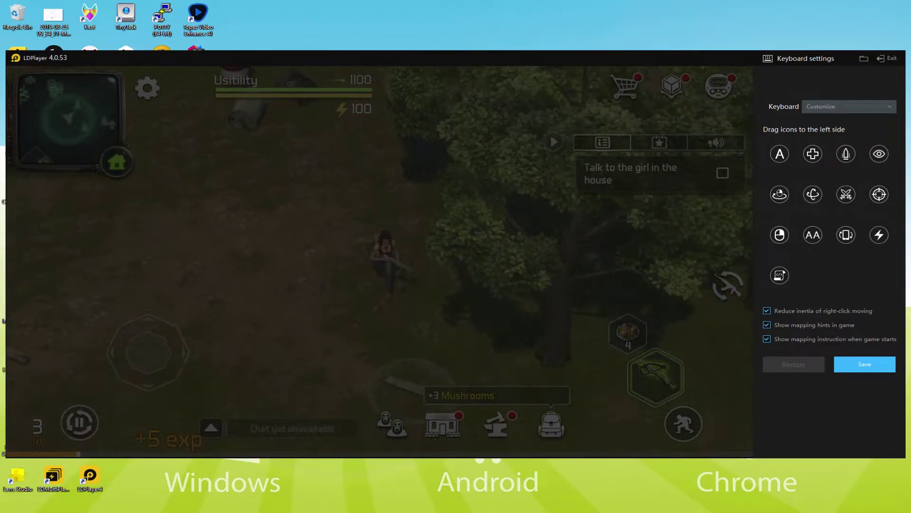
left_click(881, 58)
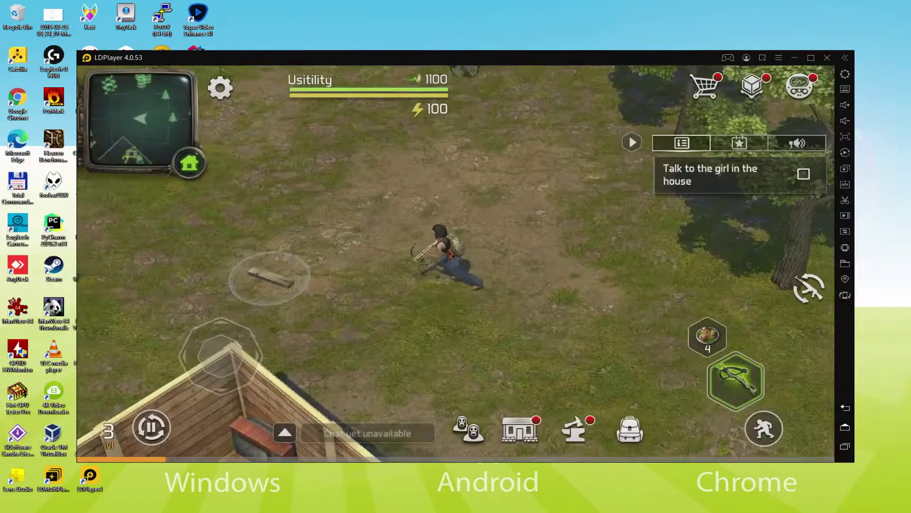
Step: Walk the character around the house to its open side and salvage the wreckage along the floor's edge
key("s")
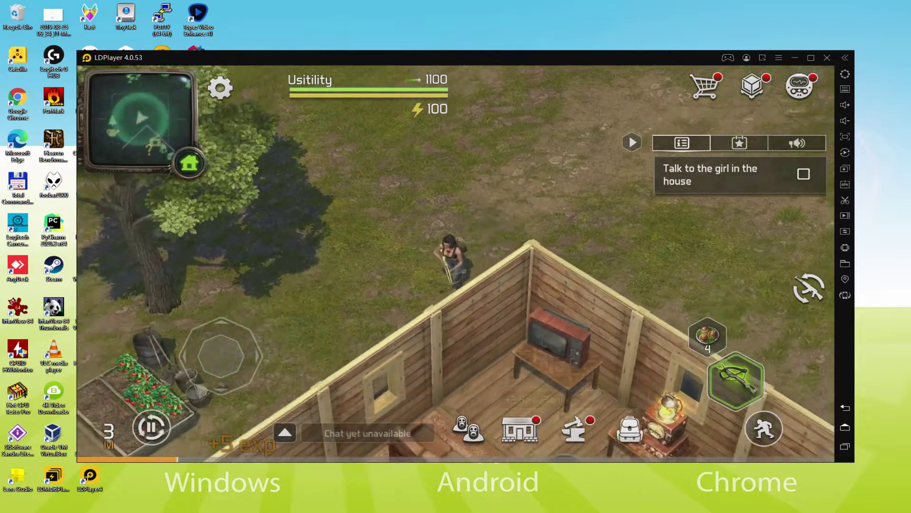
key("s")
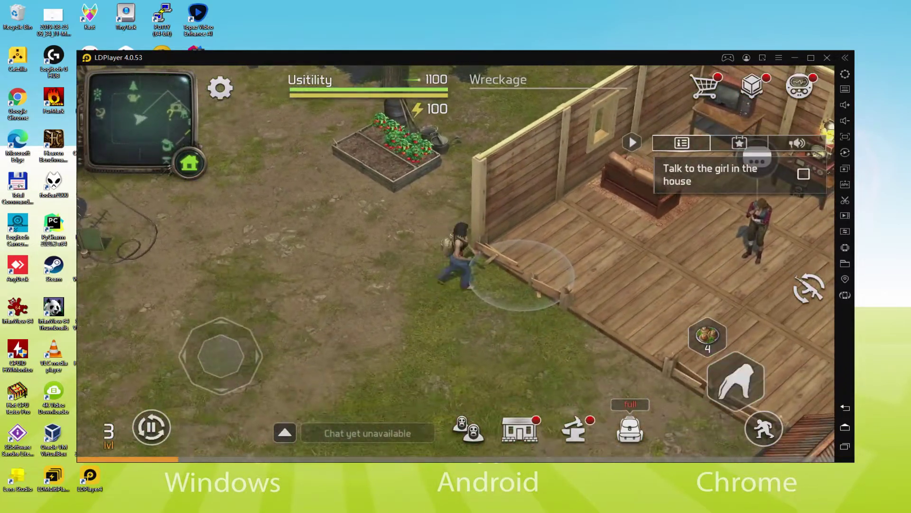
key("space")
key("s")
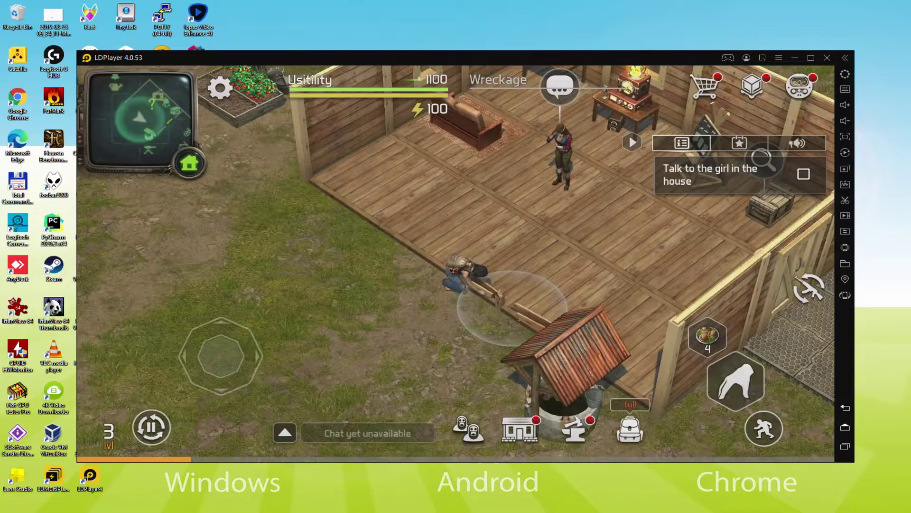
Step: Walk past the well and scrap pile, gather the mushrooms and continue to the mossy ruins
key("s")
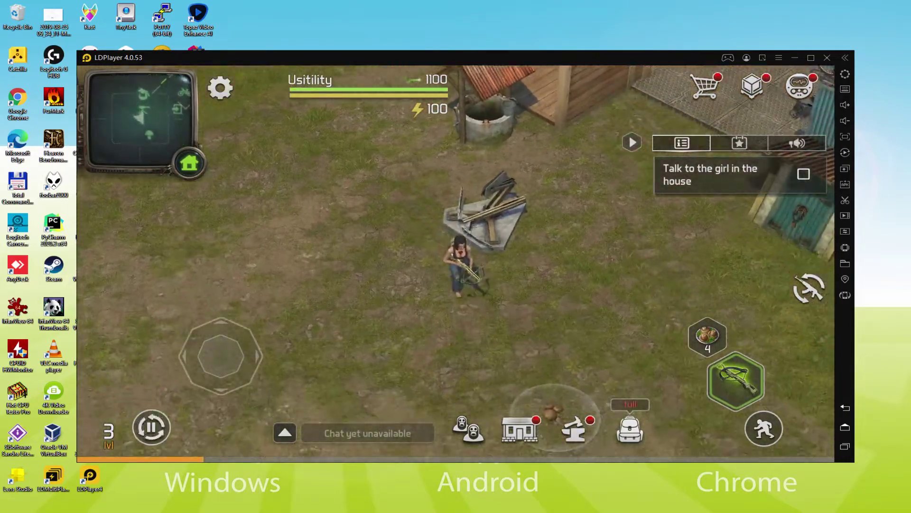
key("d")
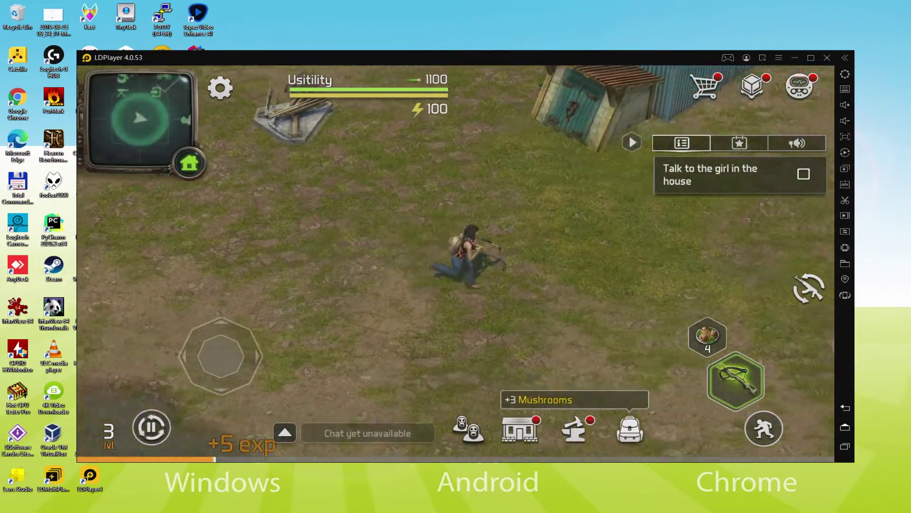
key("d")
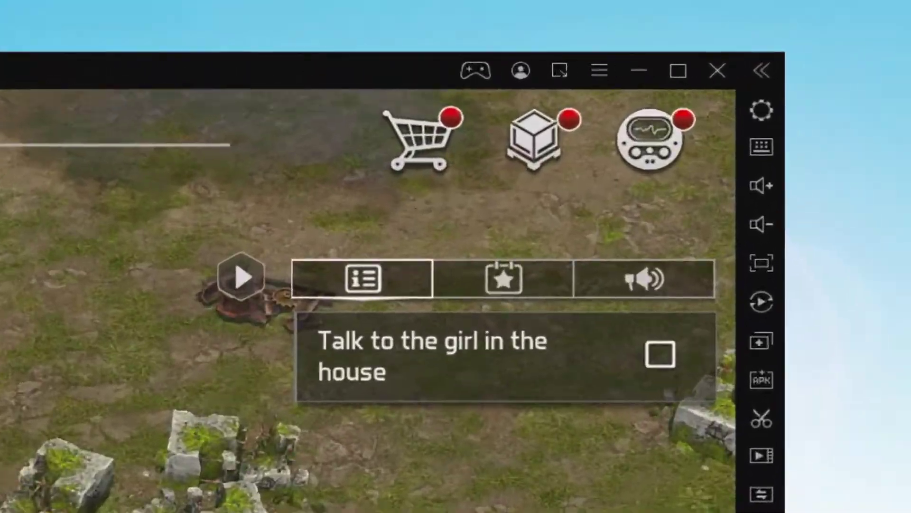
key("w")
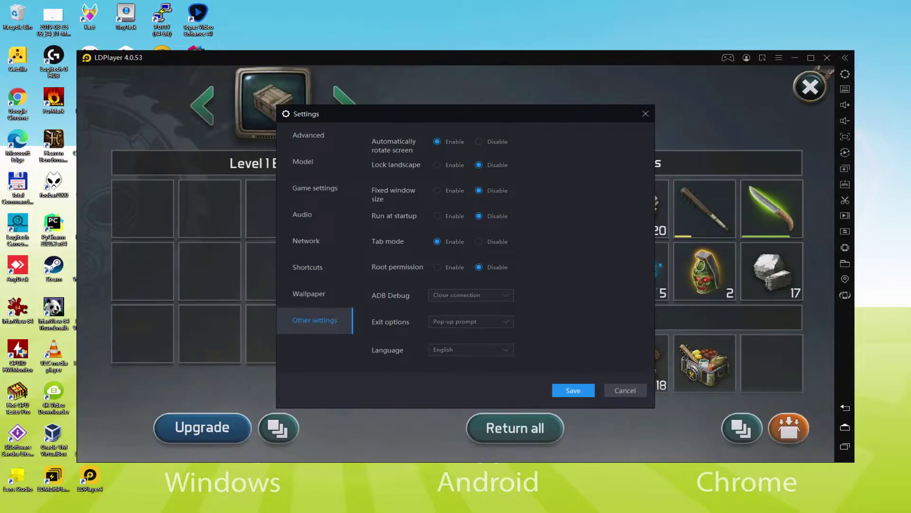
Step: Close the emulator settings, then transfer all carried items into the Level 1 Box and close it
key("Escape")
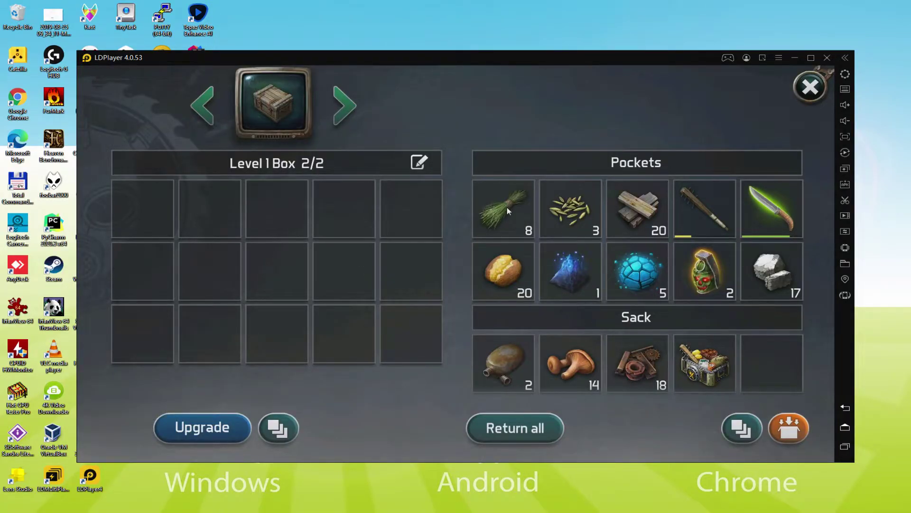
left_click(538, 435)
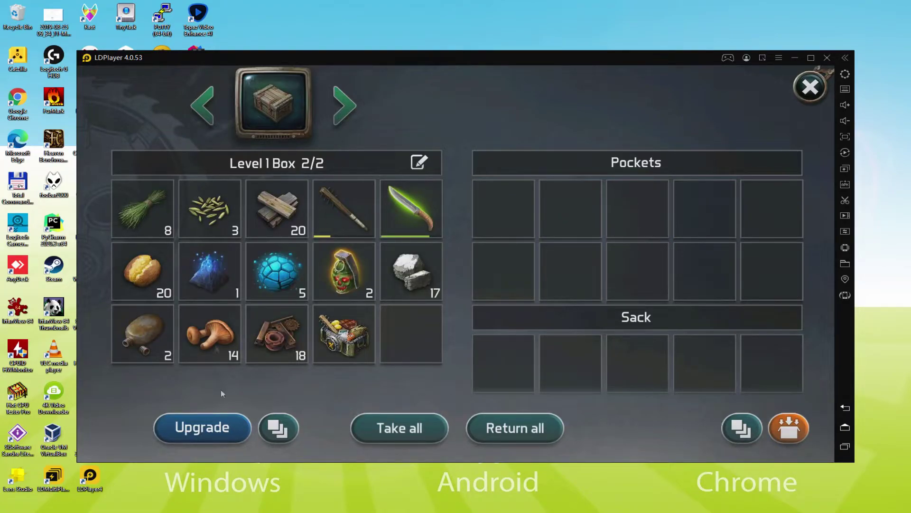
left_click(810, 88)
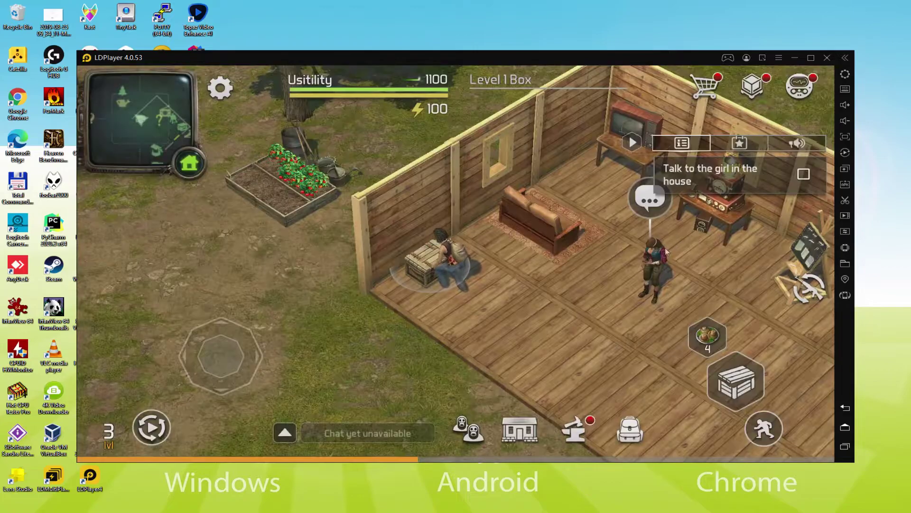
Step: Walk to Riveter in the house, talk through her dialogue and leave the crafting blueprints
left_click(655, 261)
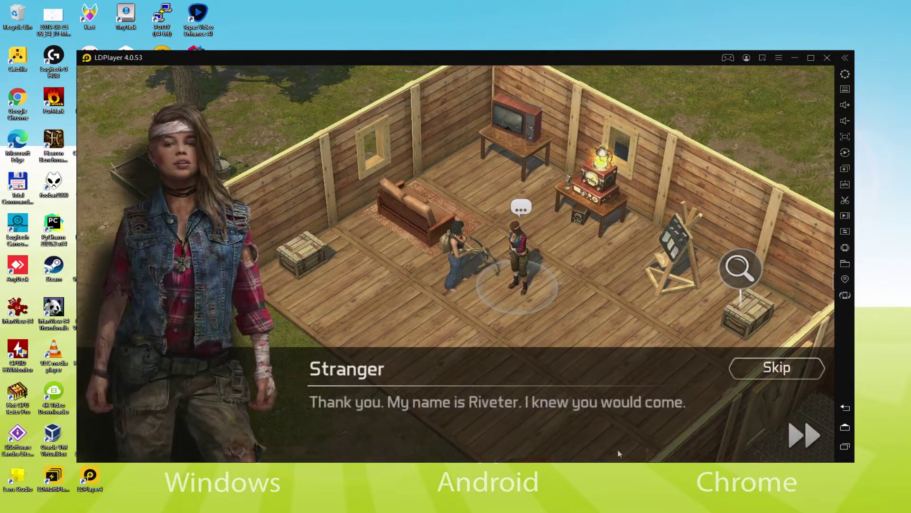
left_click(658, 430)
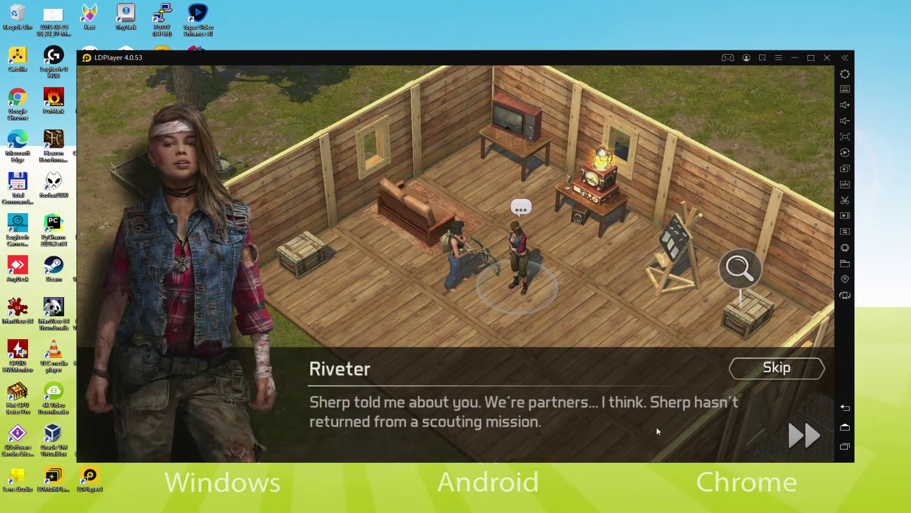
left_click(656, 426)
left_click(657, 427)
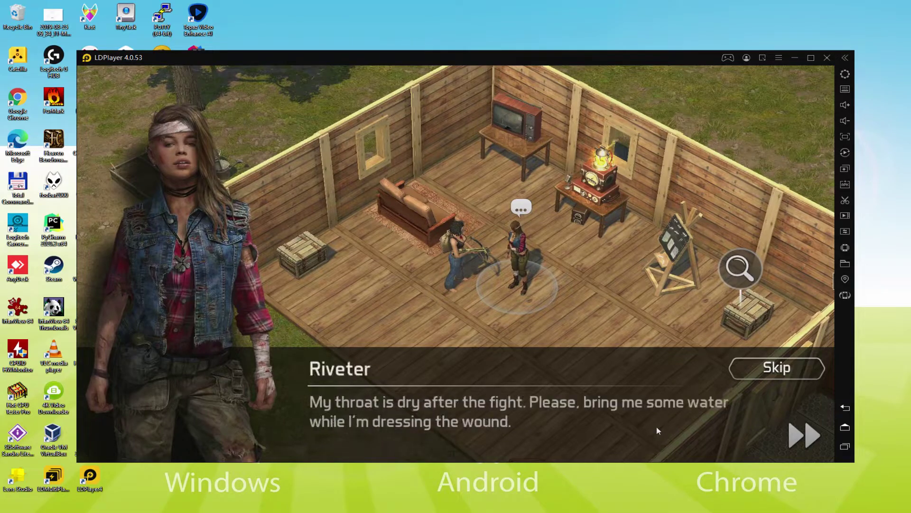
left_click(586, 420)
left_click(586, 420)
left_click(576, 427)
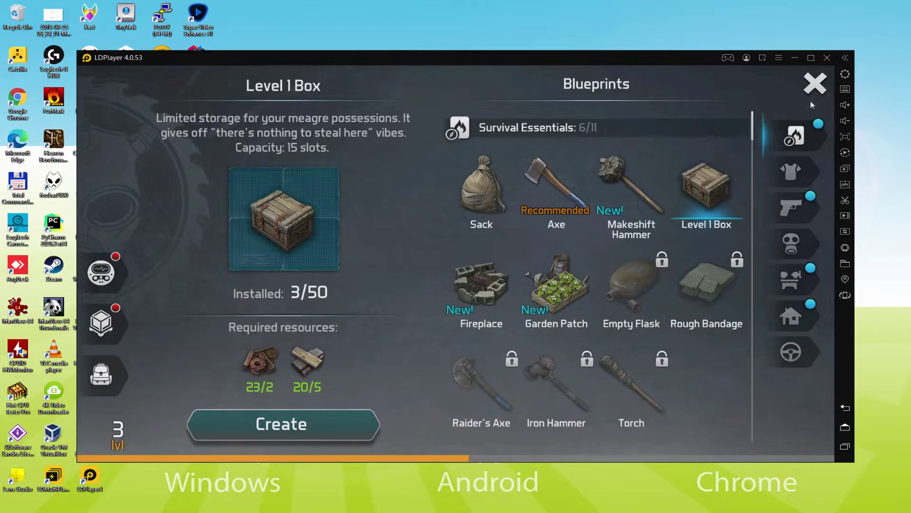
left_click(815, 85)
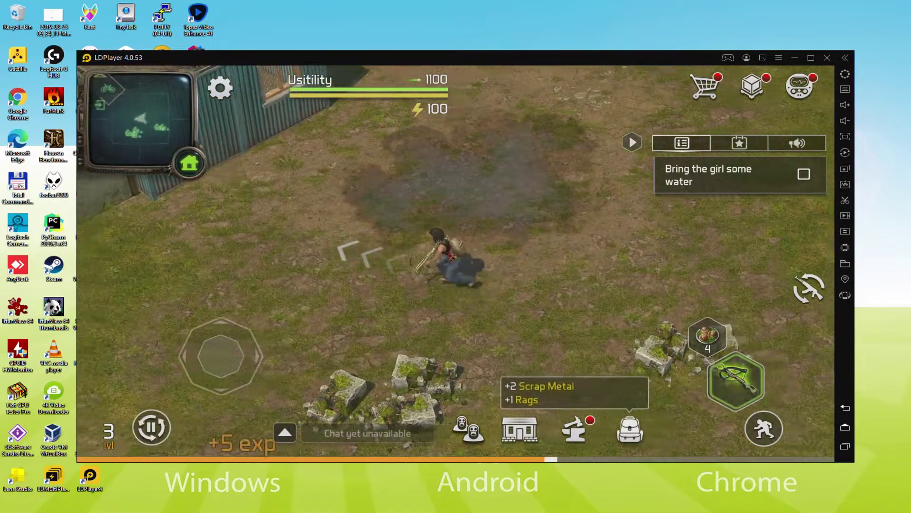
Step: Run the character from the ruins past the shed to the open ground beyond the scrap pile
key("w+a")
key("a")
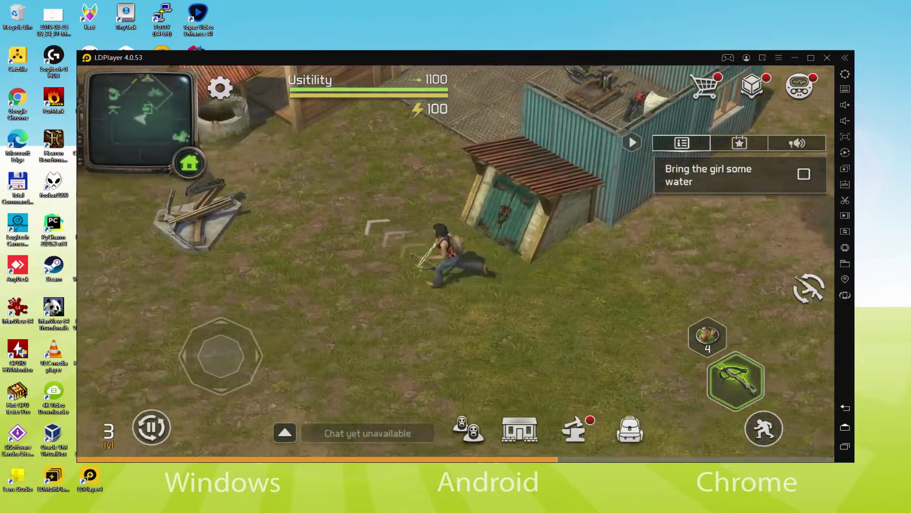
key("a")
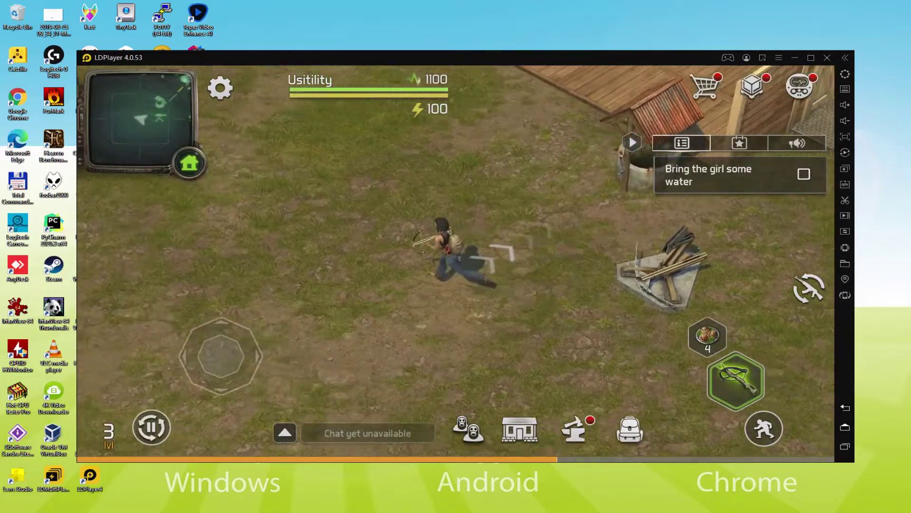
Step: Run to the red-berry bush and gather from it, continue to the tree and return to the well beside the house
key("a")
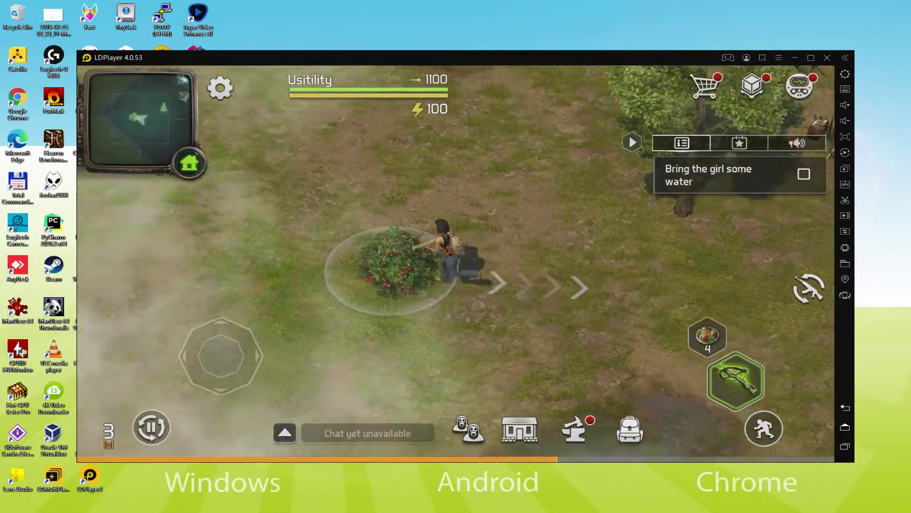
key("w")
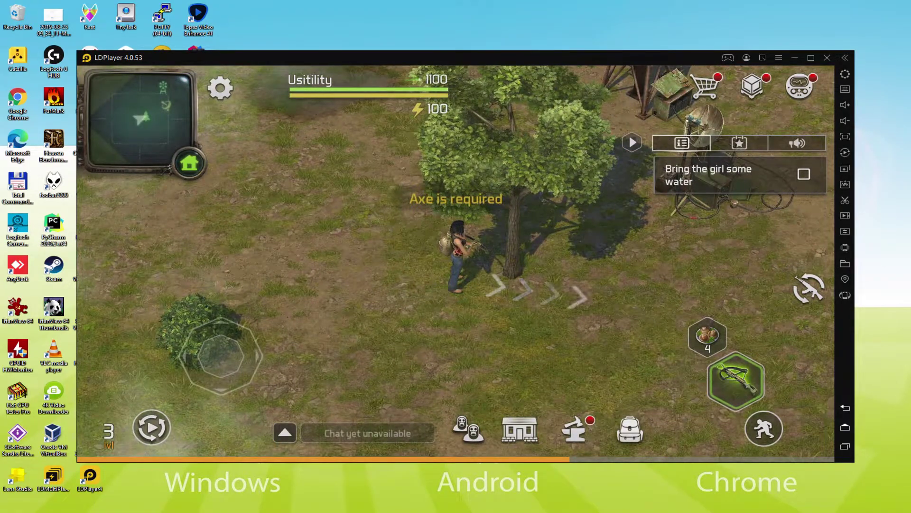
key("d")
key("s")
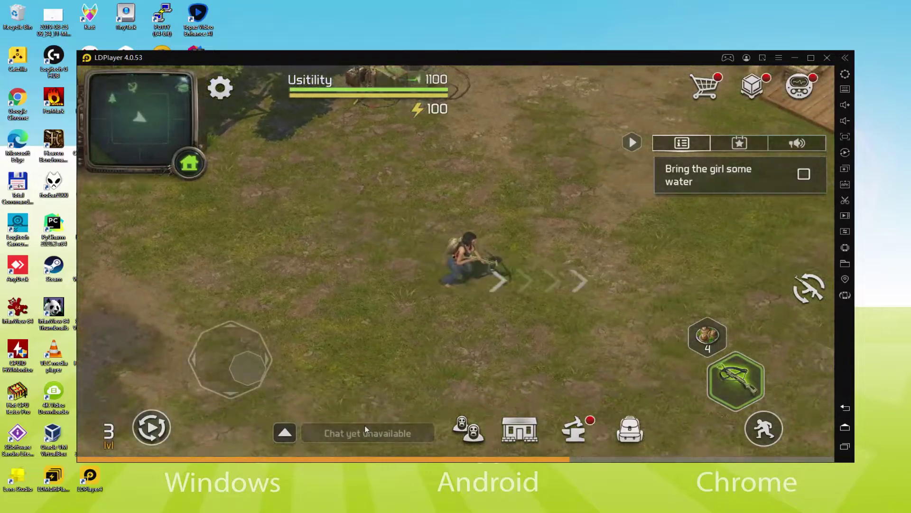
key("w")
key("w")
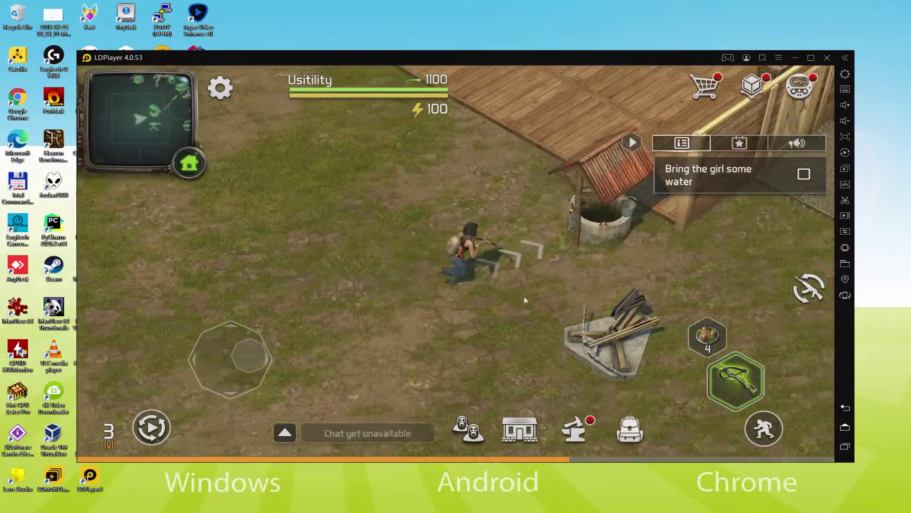
Step: Open the well, take the 4 water flasks into the pockets and close it
left_click(500, 245)
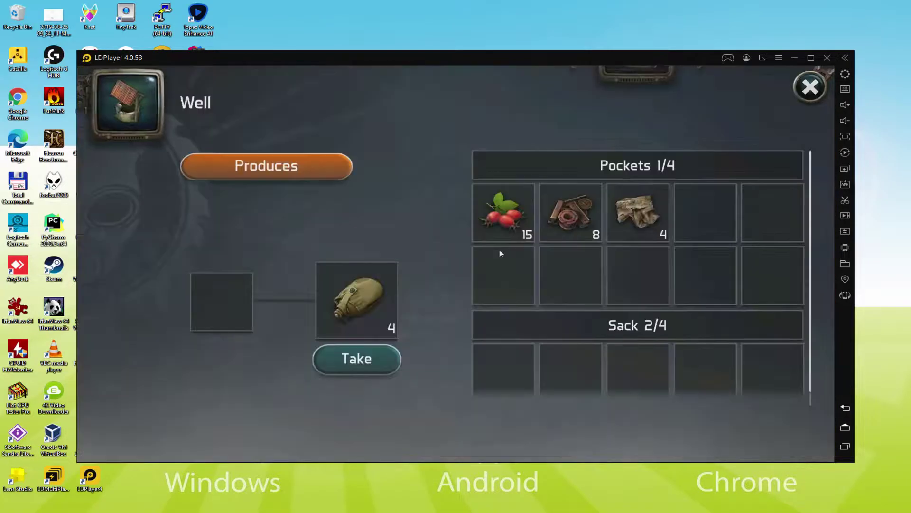
left_click(356, 359)
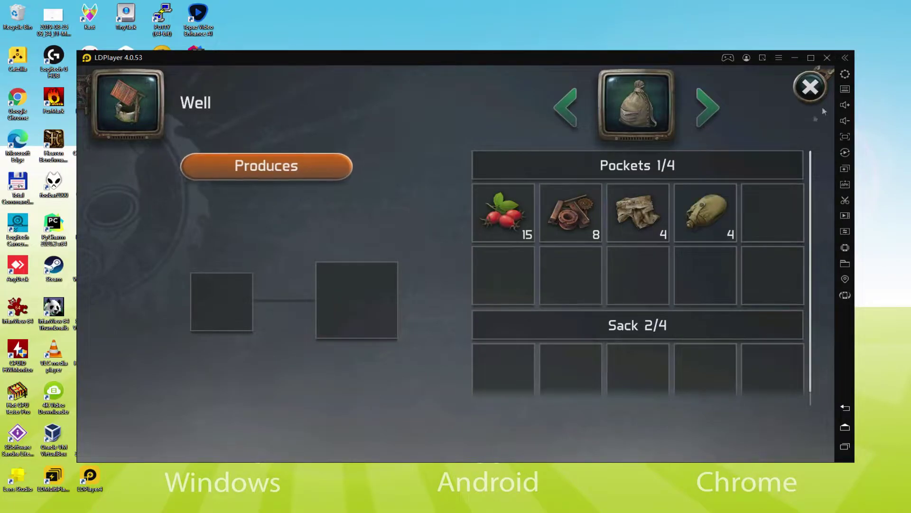
left_click(810, 86)
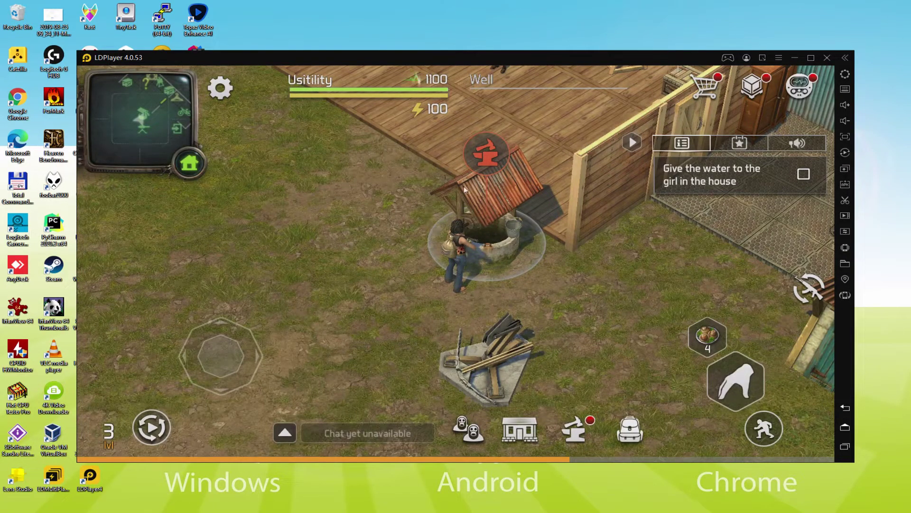